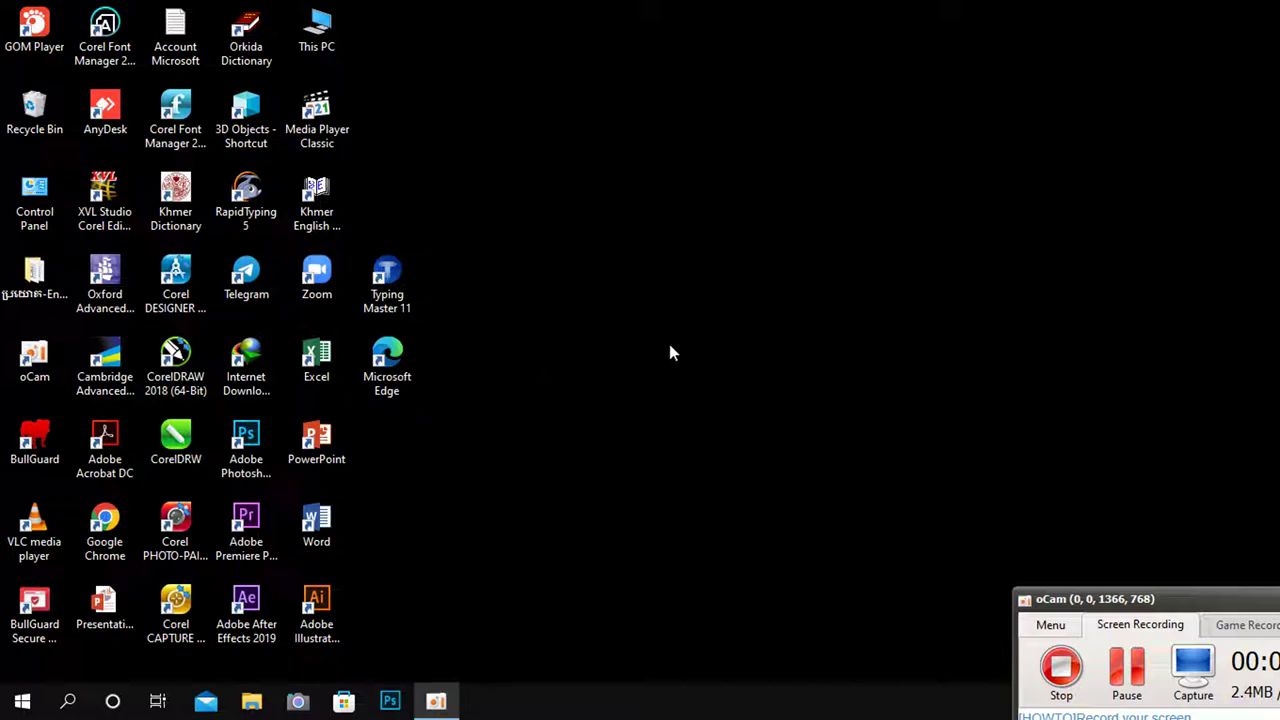
# - Launch Excel, create a blank workbook, and close the Activation Wizard notice
pyautogui.doubleClick(318, 362)
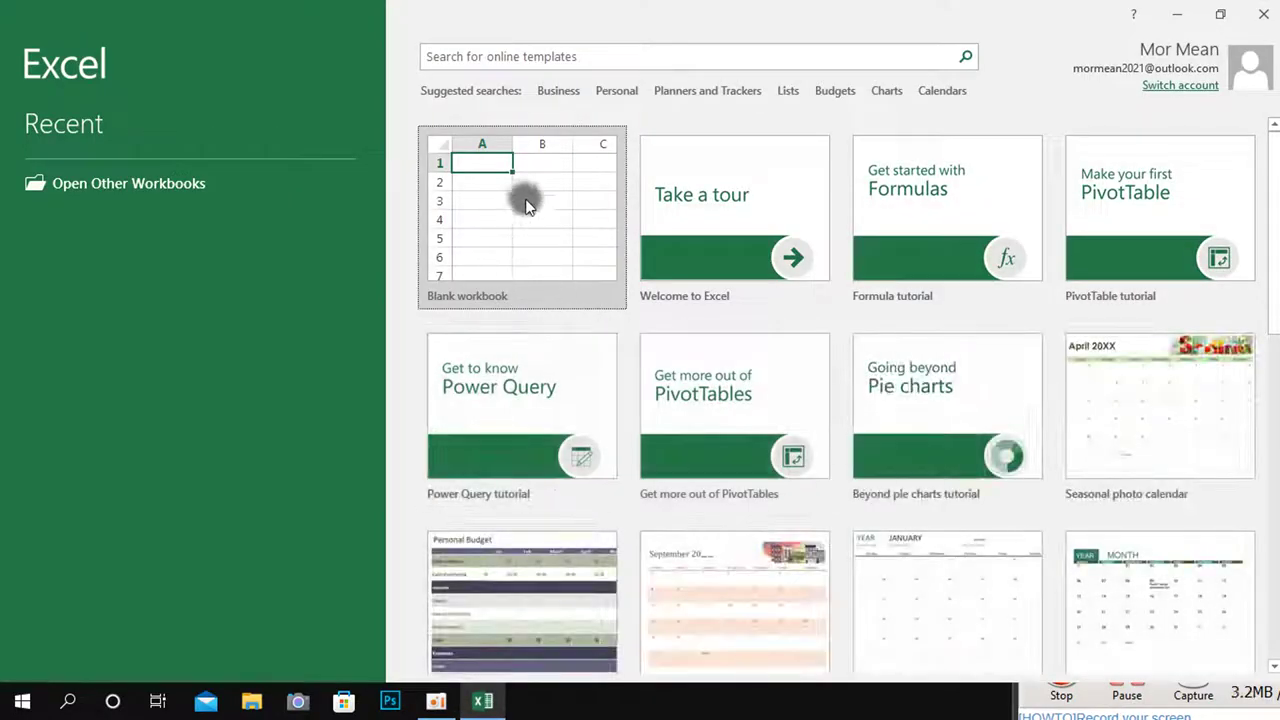
pyautogui.click(541, 210)
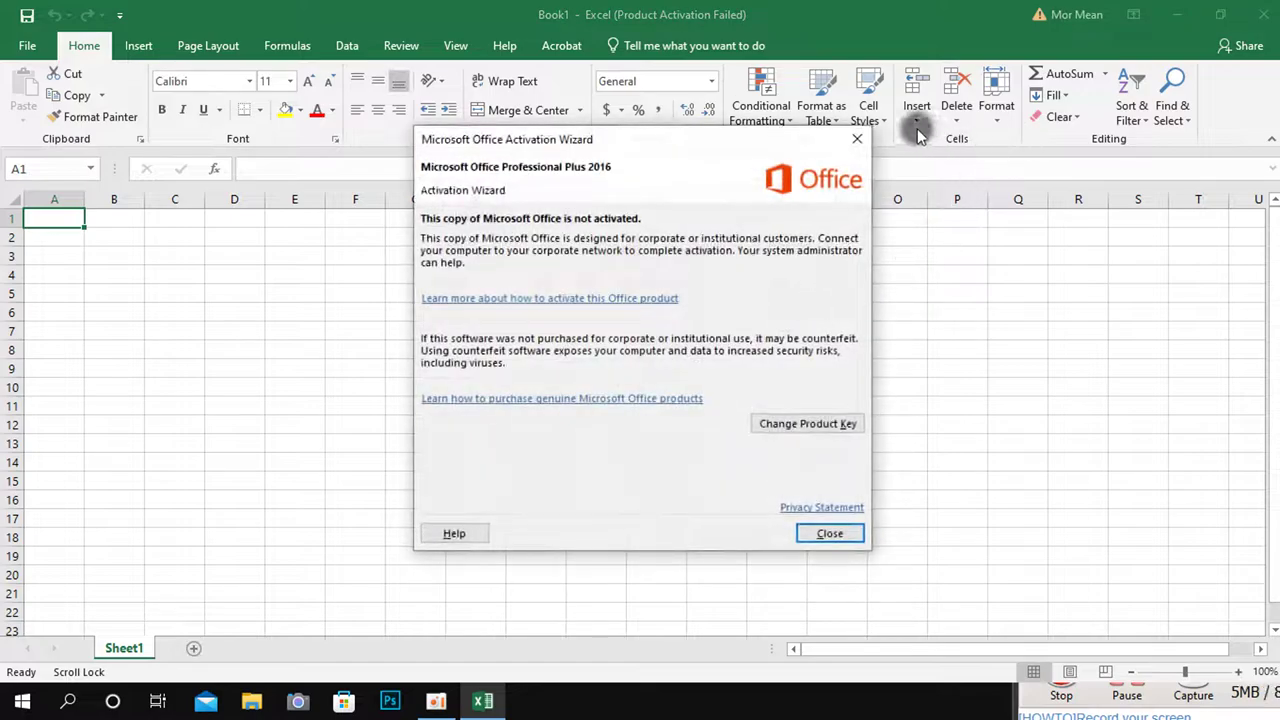
pyautogui.click(860, 140)
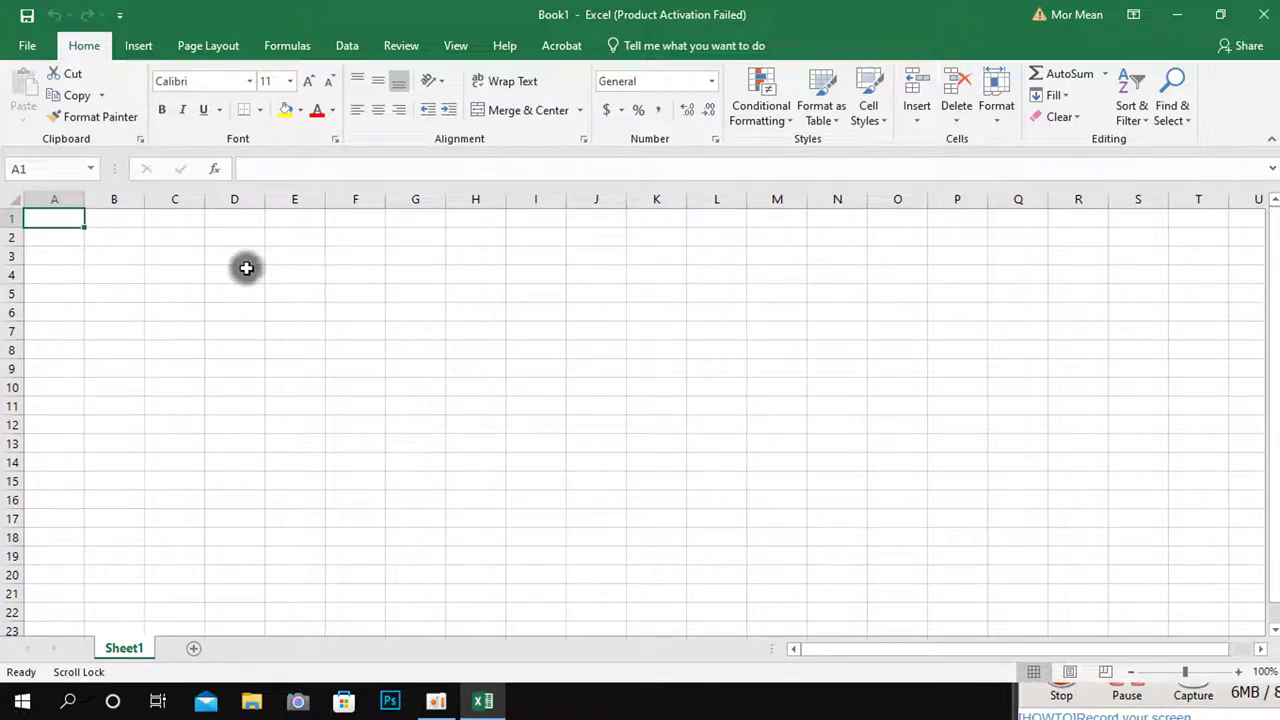
pyautogui.click(342, 234)
pyautogui.moveTo(342, 234)
pyautogui.mouseDown()
pyautogui.moveTo(1125, 523)
pyautogui.moveTo(1048, 526)
pyautogui.mouseUp()
pyautogui.moveTo(210, 293)
pyautogui.mouseDown()
pyautogui.moveTo(301, 431)
pyautogui.moveTo(1094, 294)
pyautogui.mouseUp()
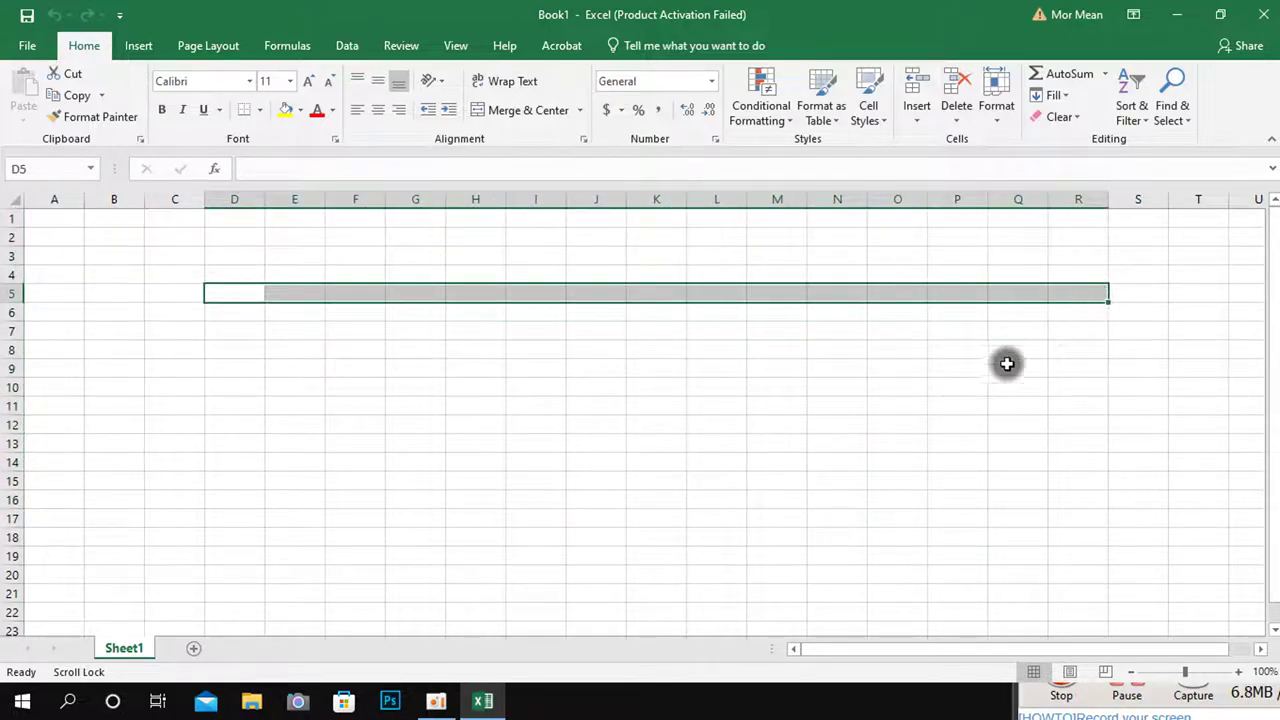
pyautogui.click(549, 423)
pyautogui.moveTo(300, 255)
pyautogui.mouseDown()
pyautogui.moveTo(777, 484)
pyautogui.moveTo(960, 503)
pyautogui.moveTo(966, 337)
pyautogui.moveTo(977, 456)
pyautogui.mouseUp()
pyautogui.click(180, 292)
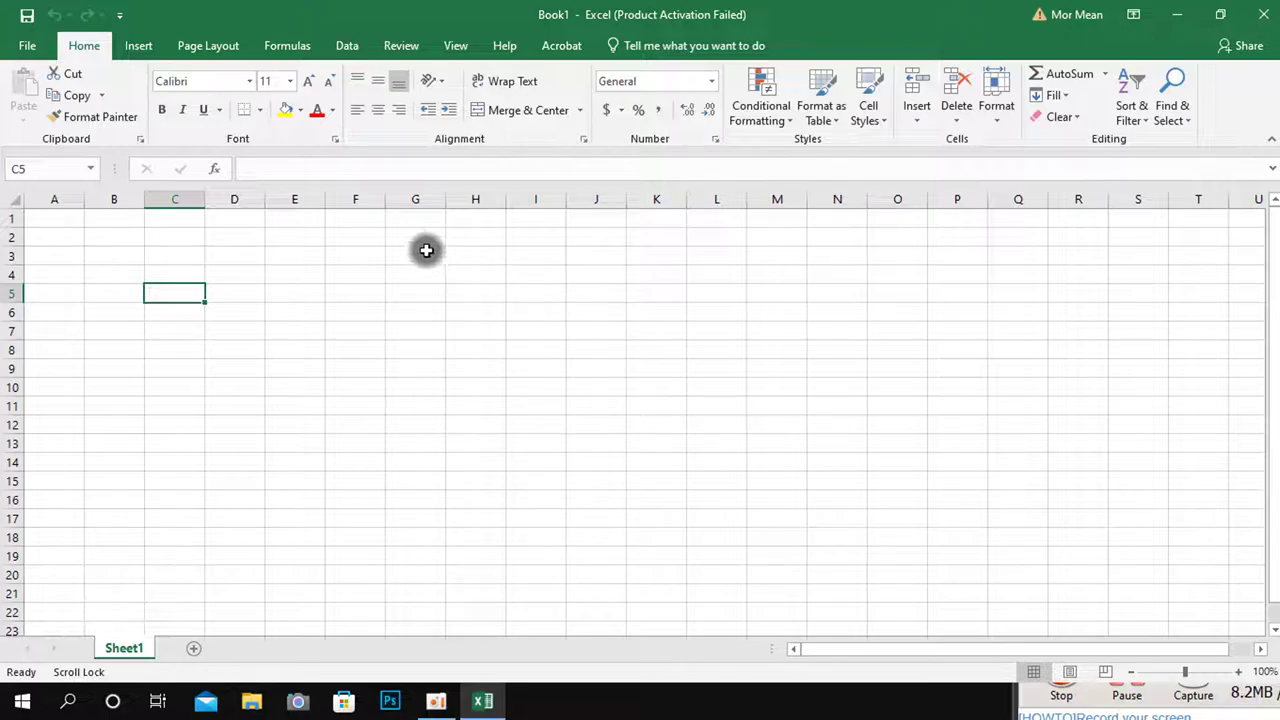
pyautogui.moveTo(423, 240); pyautogui.dragTo(415, 597)
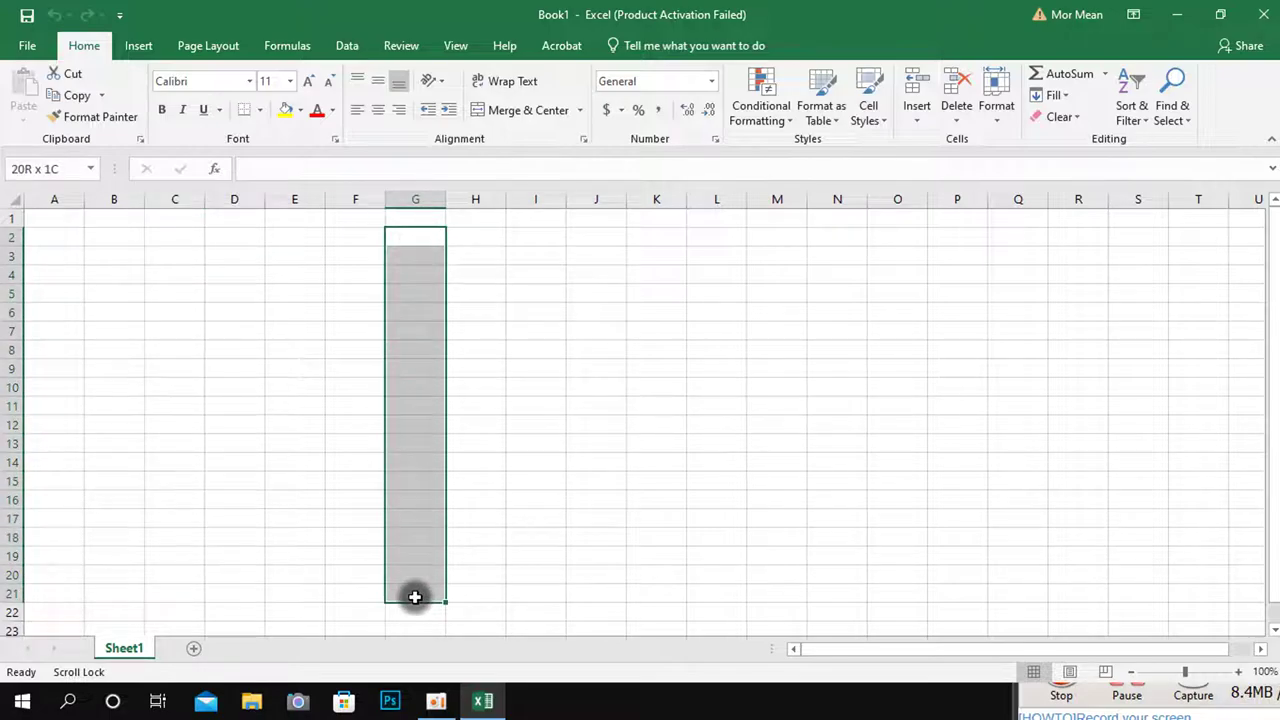
pyautogui.moveTo(415, 597); pyautogui.dragTo(388, 492)
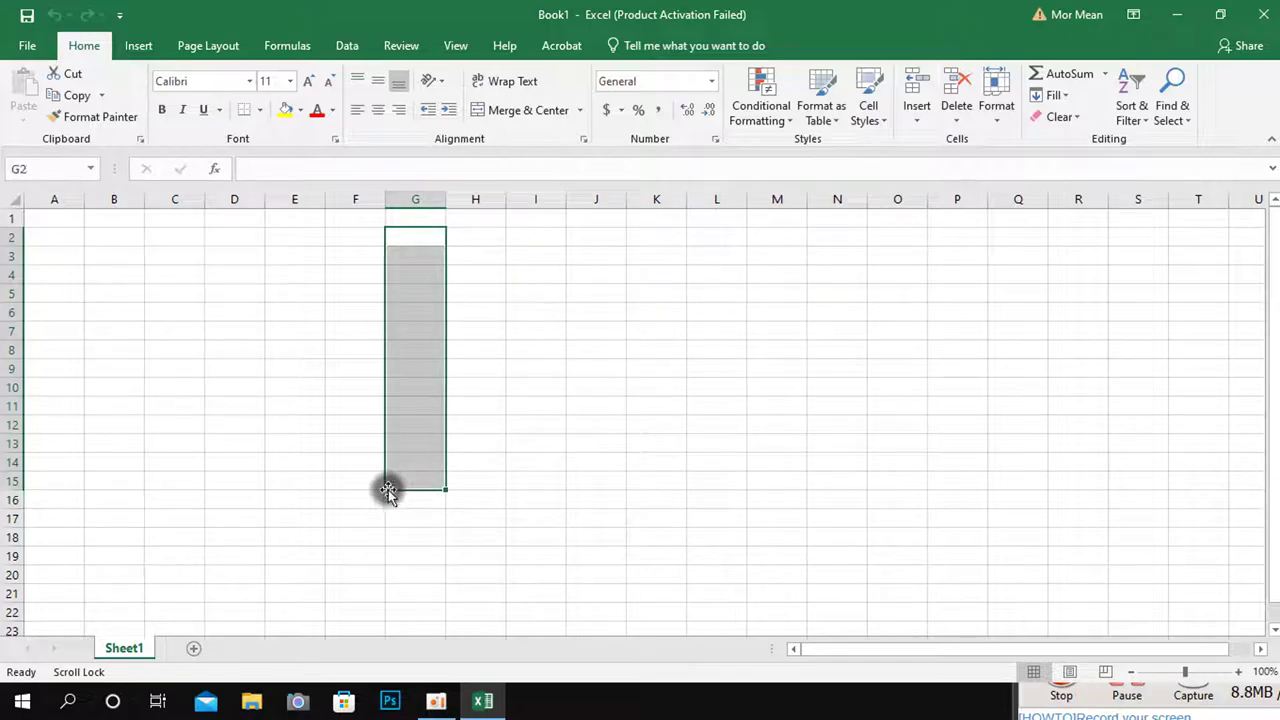
pyautogui.click(486, 240)
pyautogui.click(487, 280)
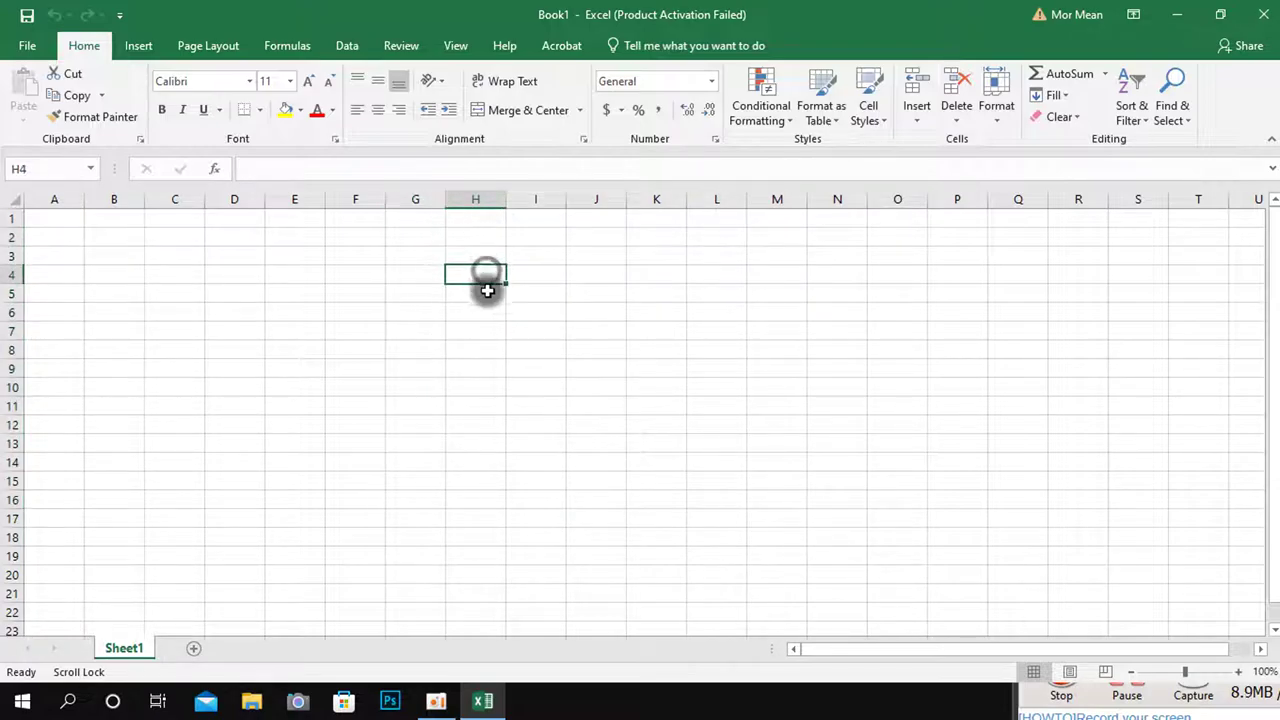
pyautogui.moveTo(423, 240); pyautogui.dragTo(437, 508)
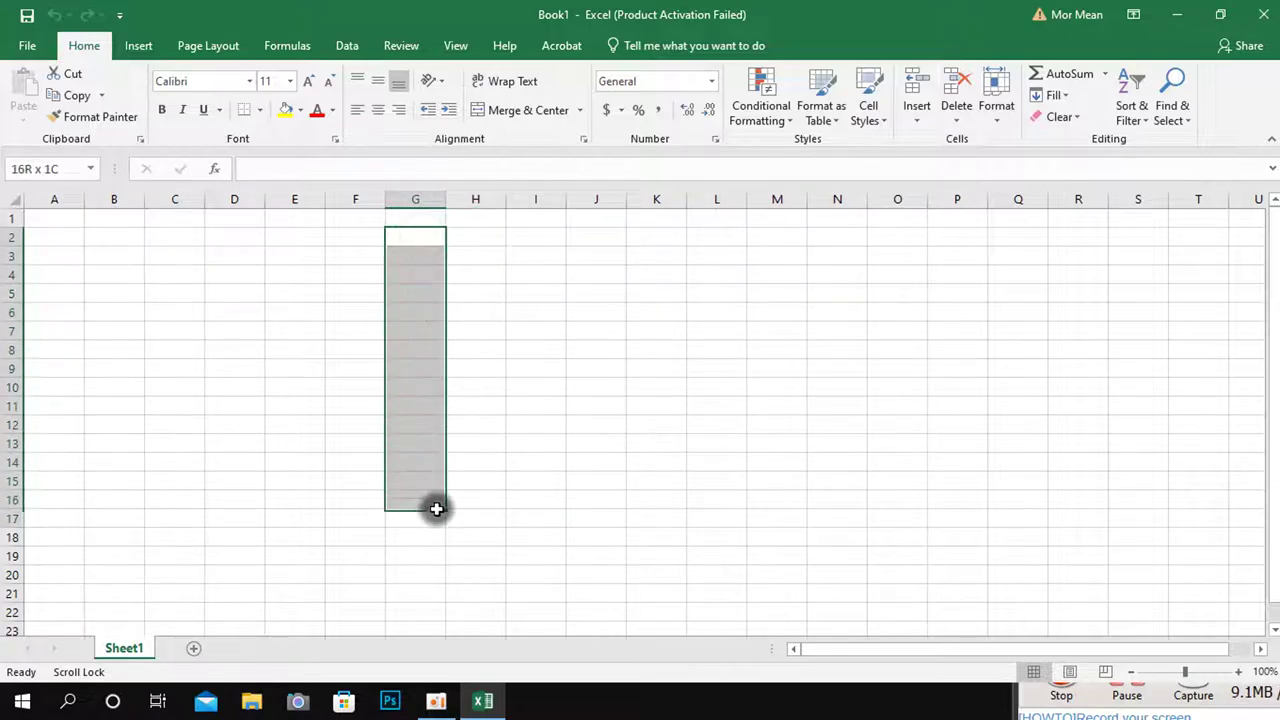
pyautogui.click(531, 324)
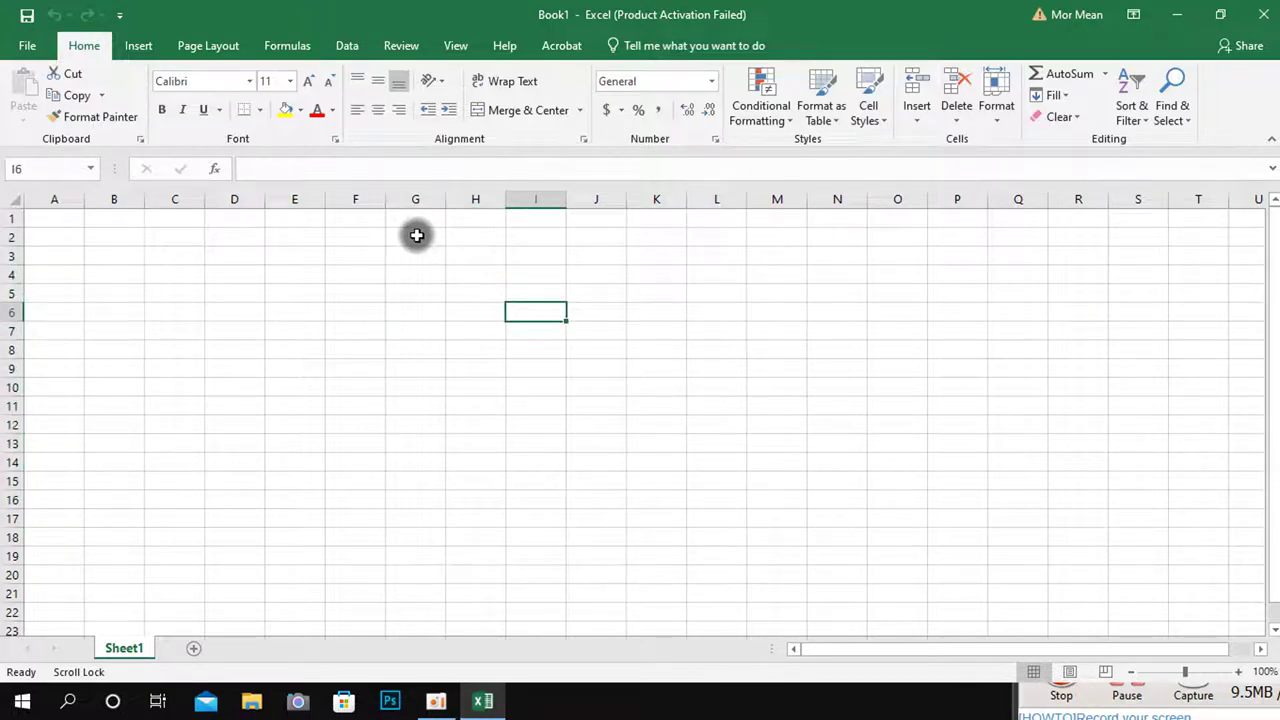
# - Enter 5, 6, 7 and 3 into cells I6 through I9
pyautogui.write('5')
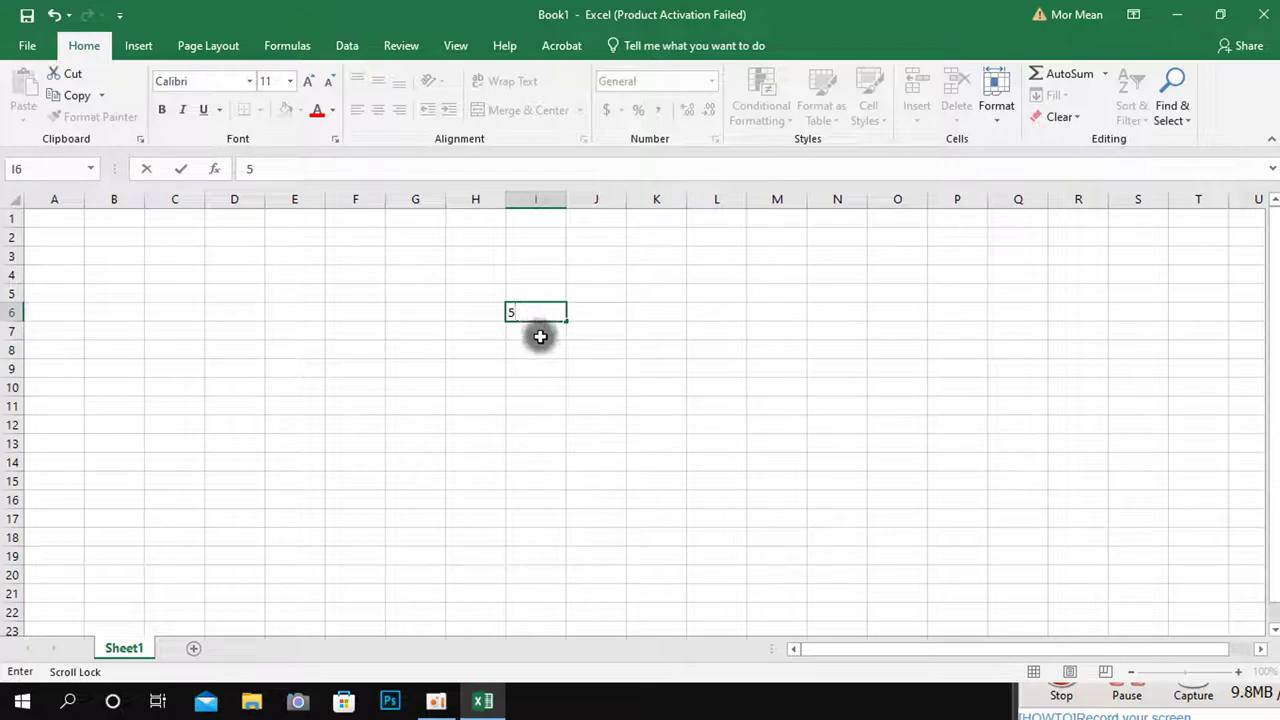
pyautogui.click(540, 337)
pyautogui.write('6')
pyautogui.click(540, 350)
pyautogui.write('7')
pyautogui.click(545, 371)
pyautogui.write('3')
pyautogui.click(543, 389)
# - Enter 4, 6, 7 and 9 into cells I10 through I13
pyautogui.write('4')
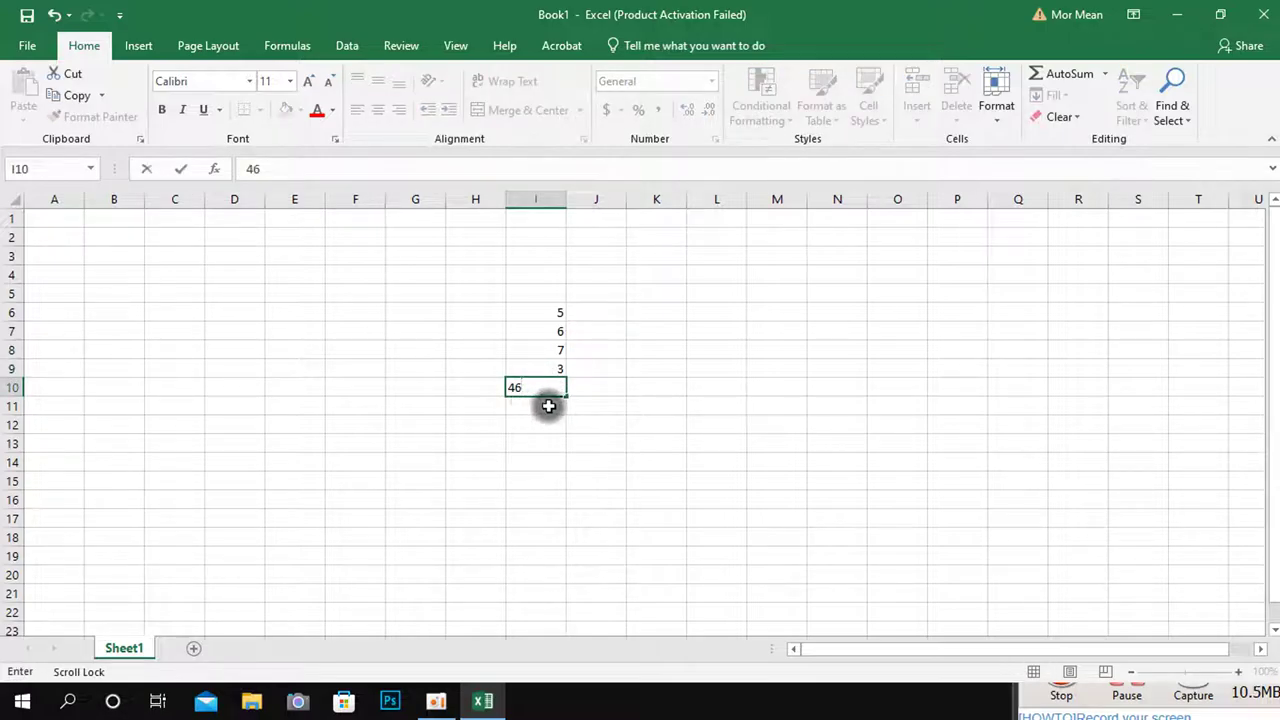
pyautogui.click(536, 409)
pyautogui.write('6')
pyautogui.click(540, 427)
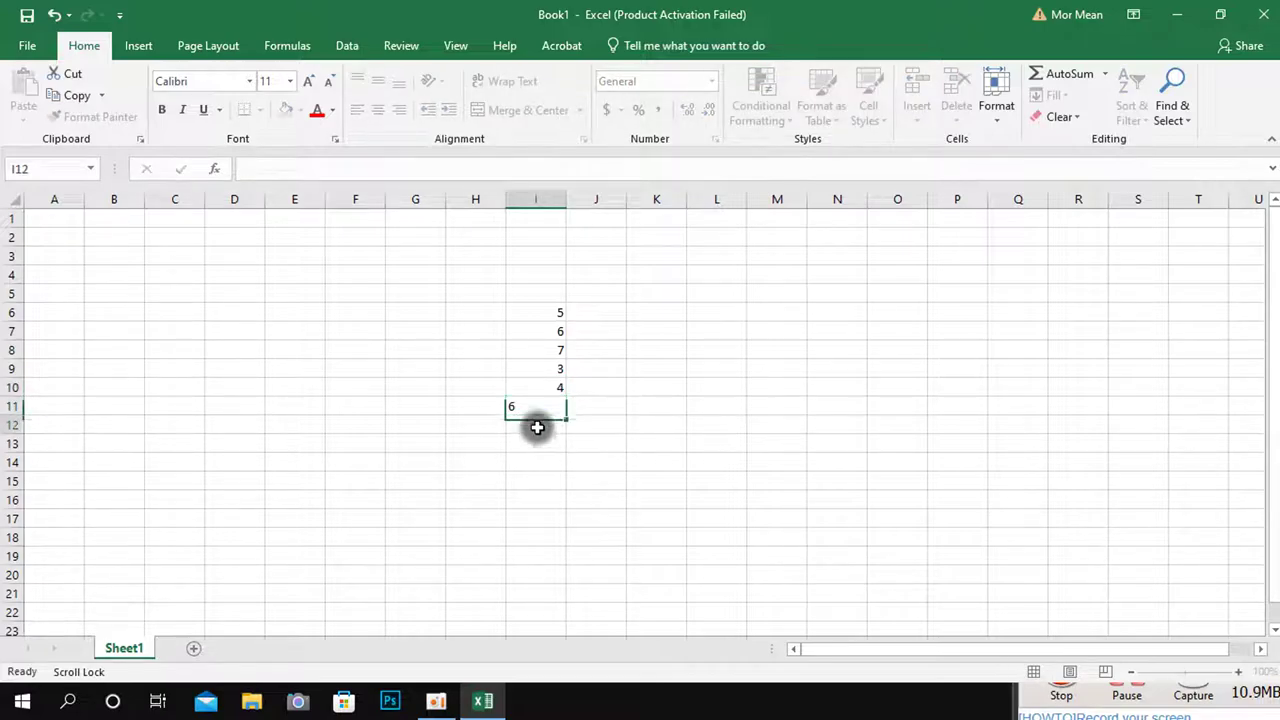
pyautogui.write('7')
pyautogui.click(550, 444)
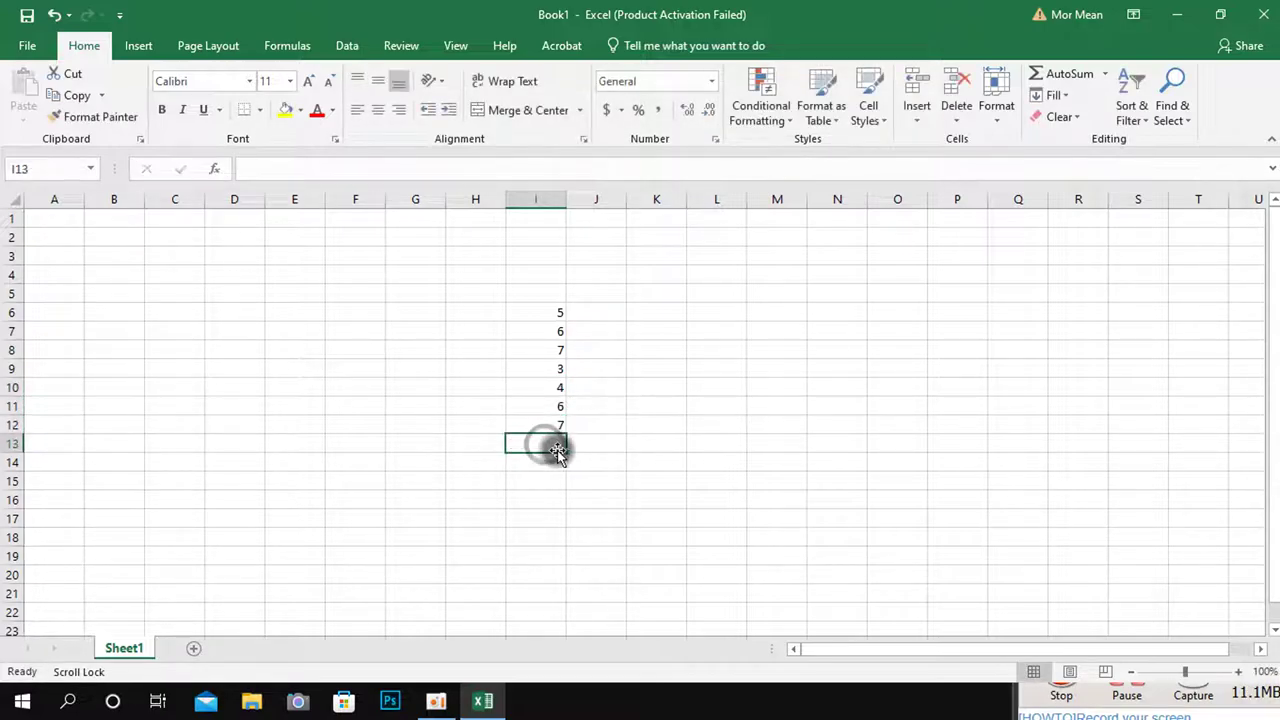
pyautogui.write('9')
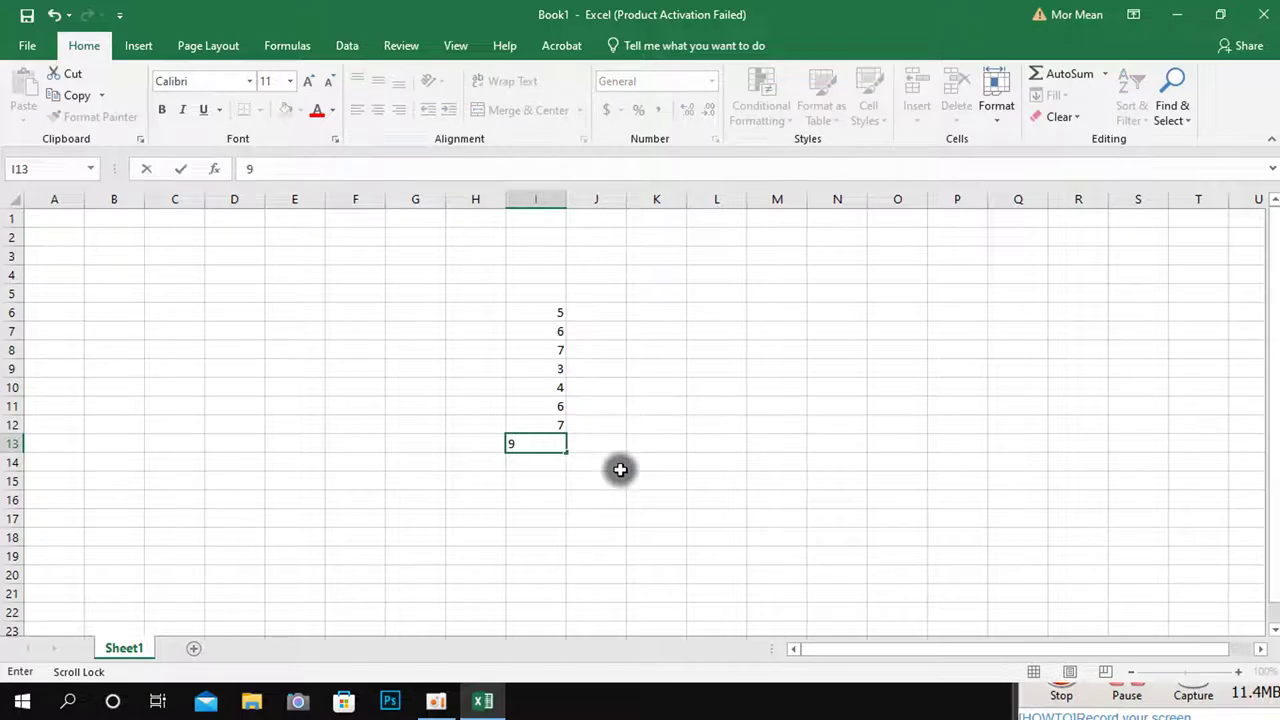
pyautogui.click(614, 482)
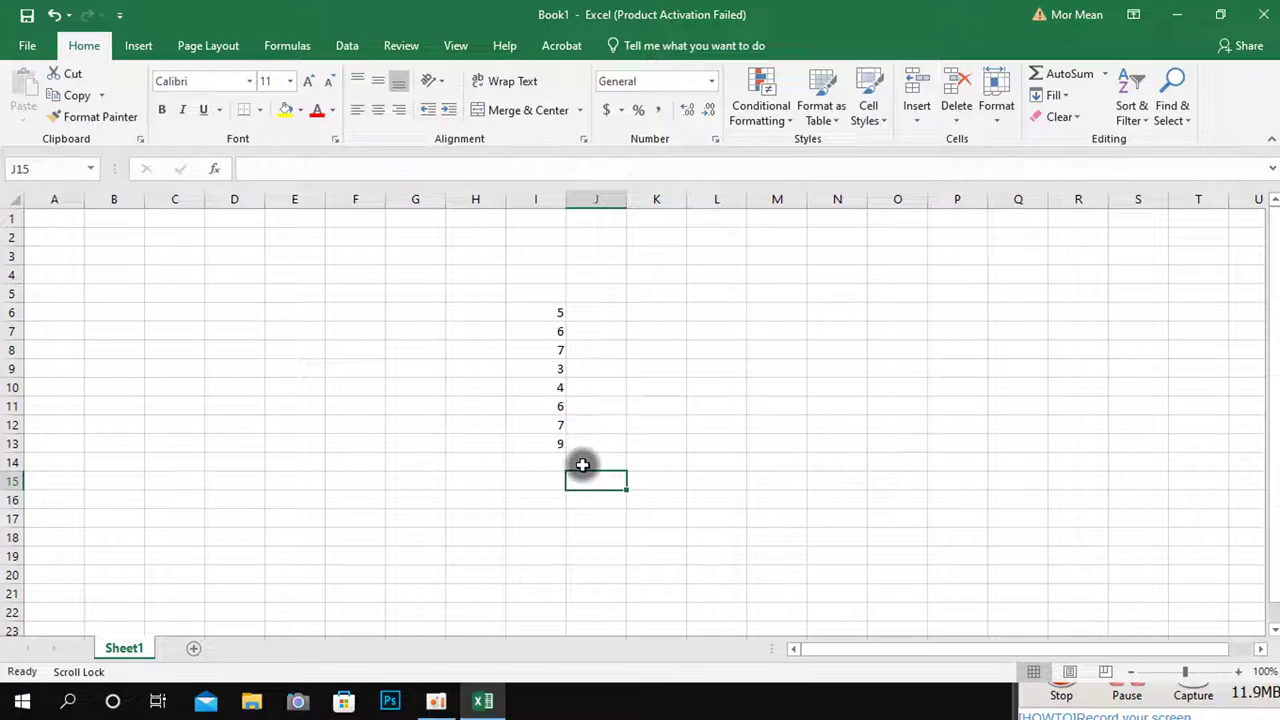
pyautogui.click(656, 369)
# - Enter =product(I6:I13) in J14 so it returns 952560
pyautogui.moveTo(900, 294); pyautogui.dragTo(937, 311)
pyautogui.click(837, 405)
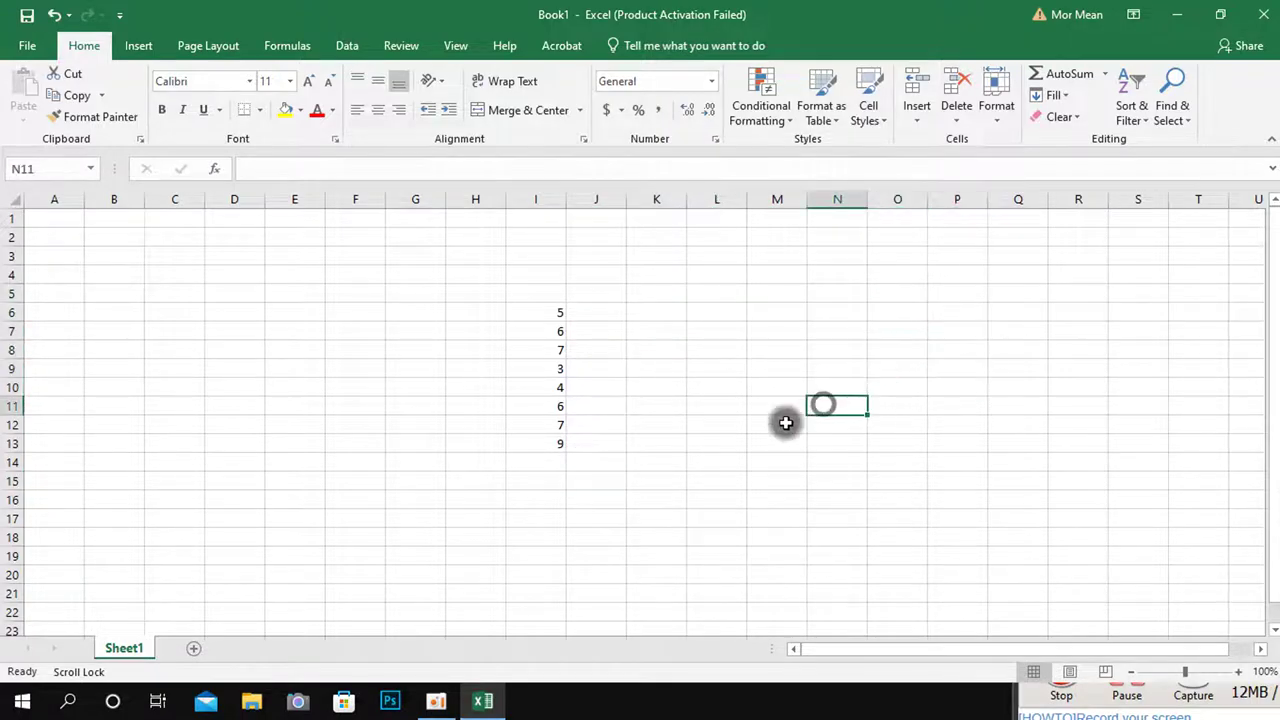
pyautogui.click(584, 463)
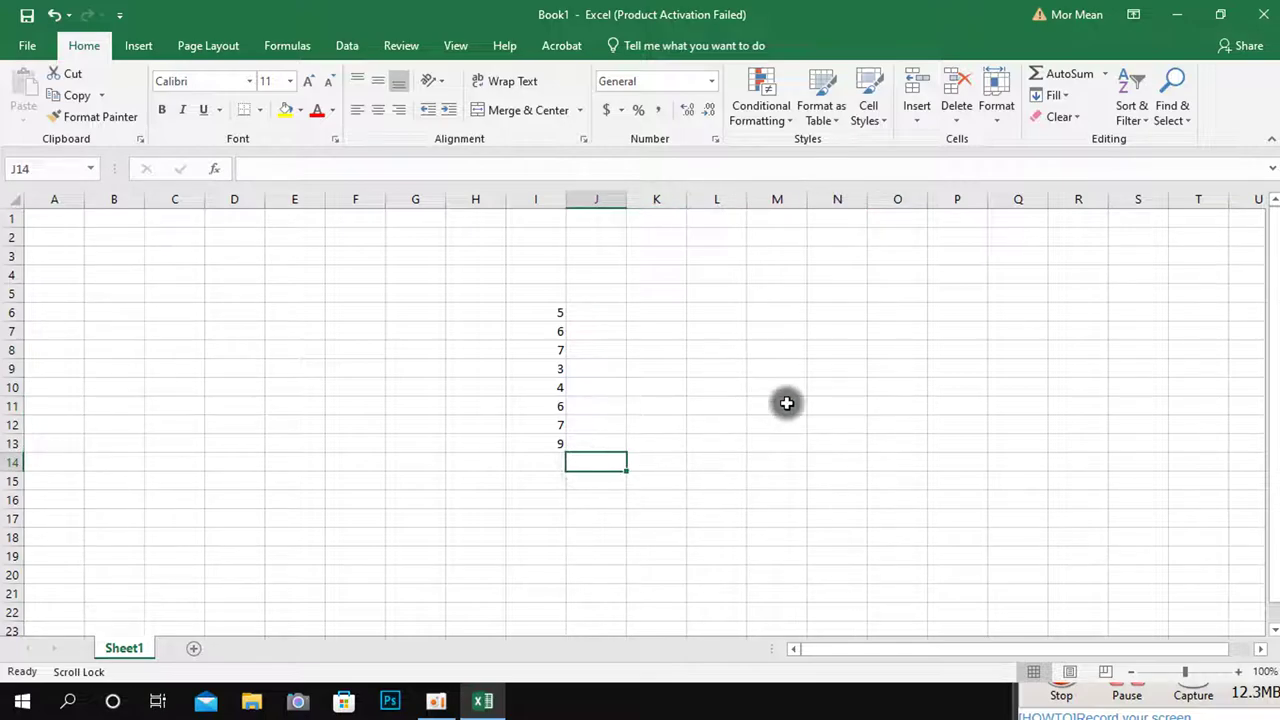
pyautogui.write('=')
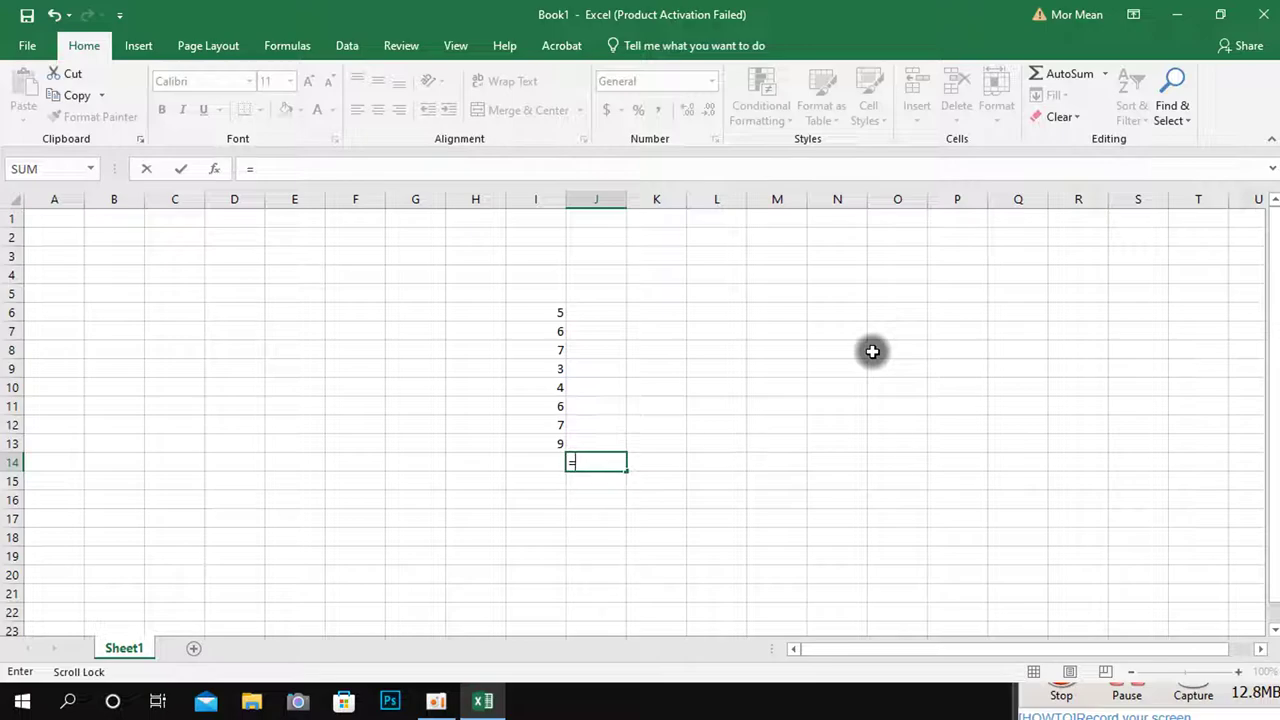
pyautogui.write('p')
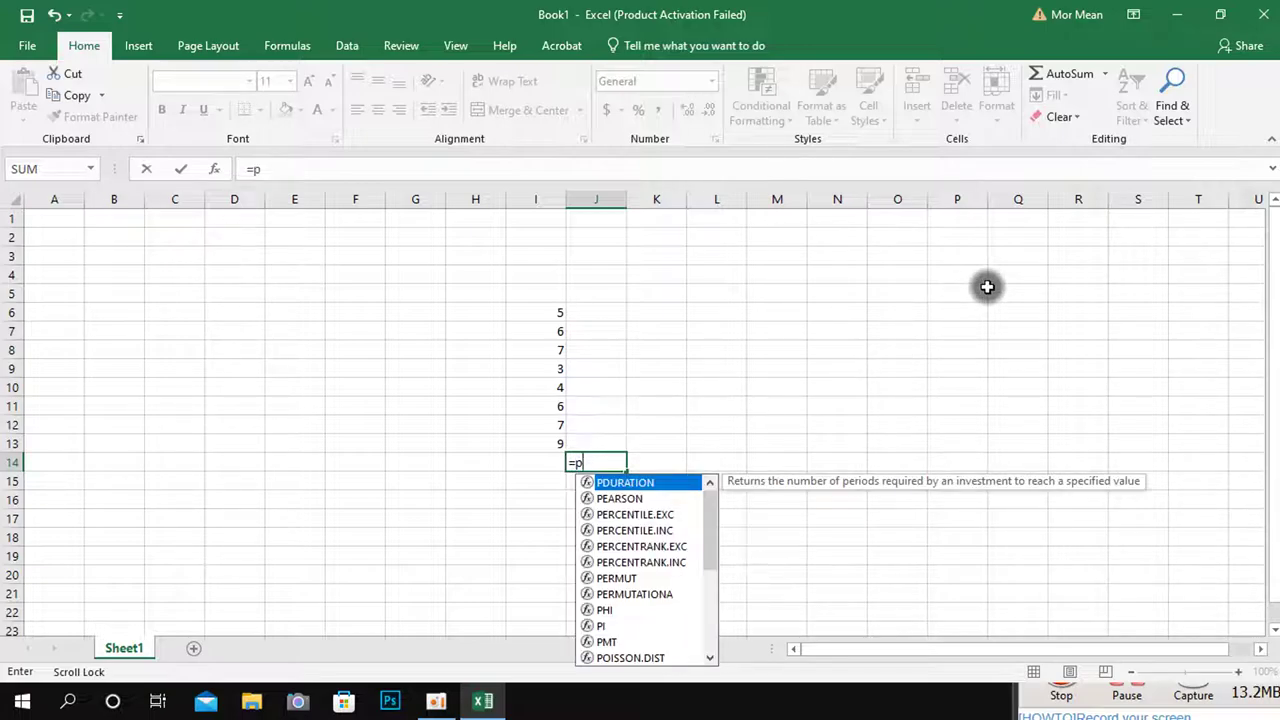
pyautogui.write('ro')
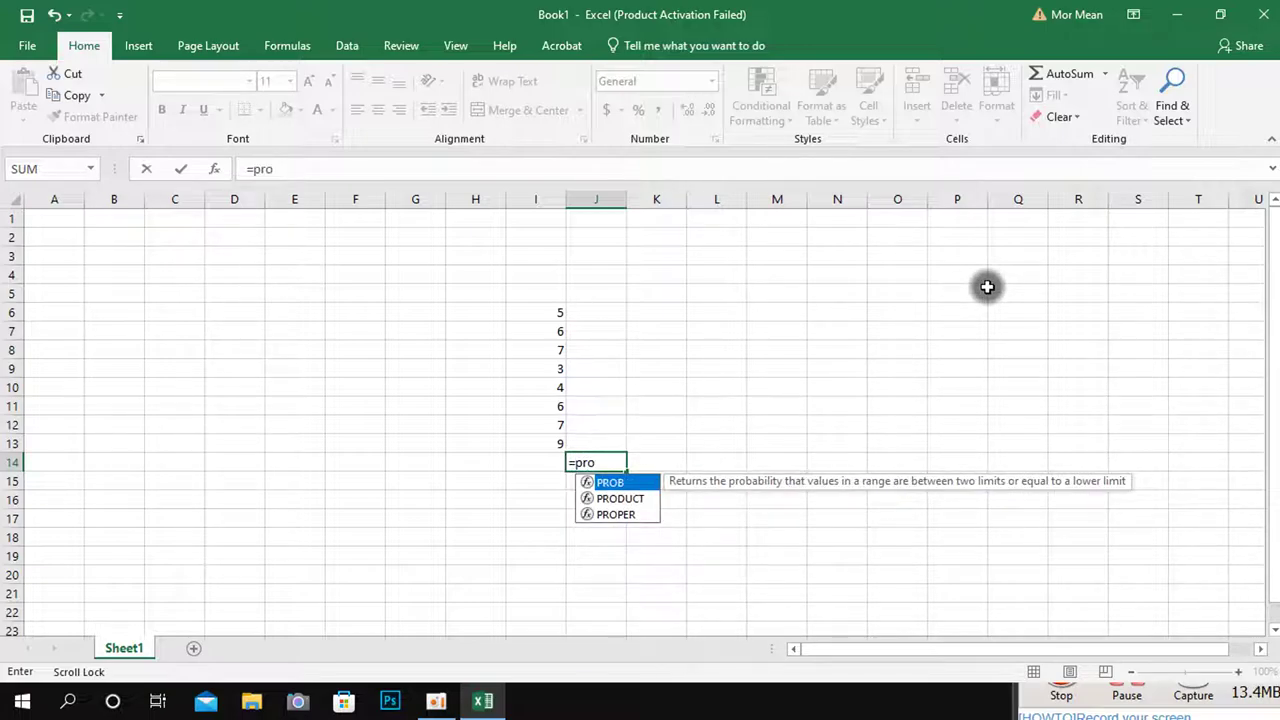
pyautogui.write('duct')
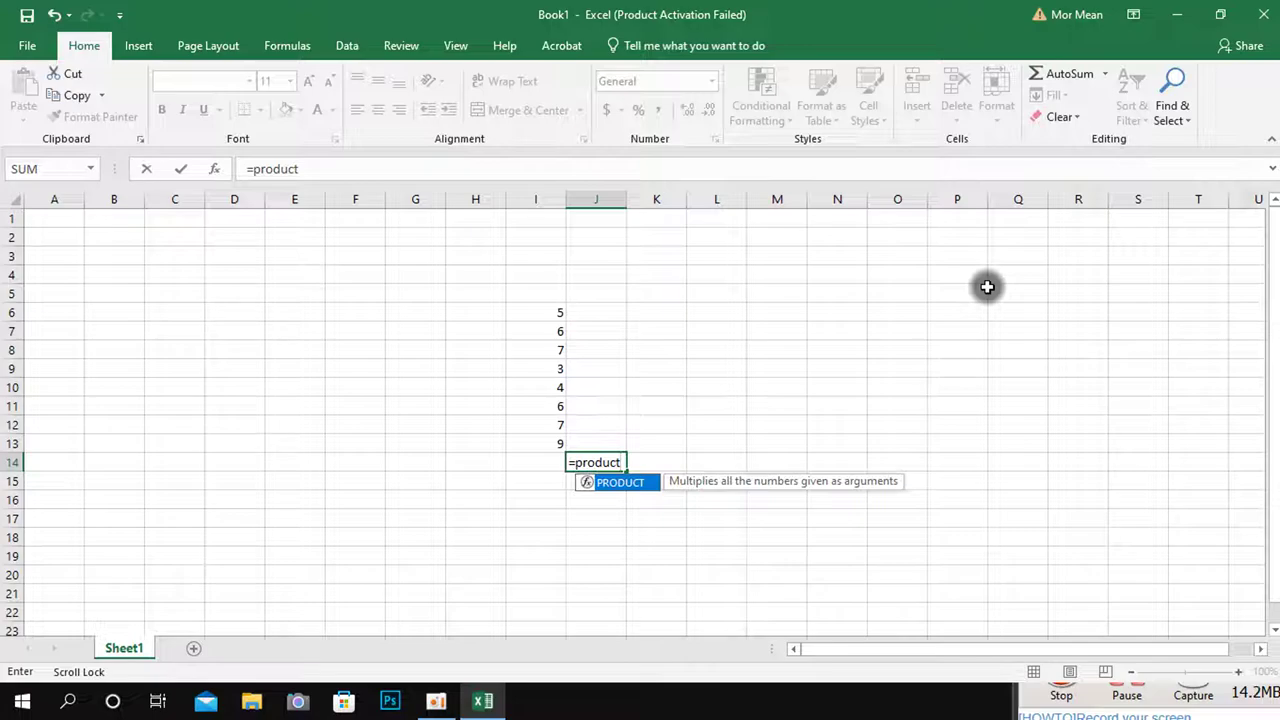
pyautogui.press('Escape')
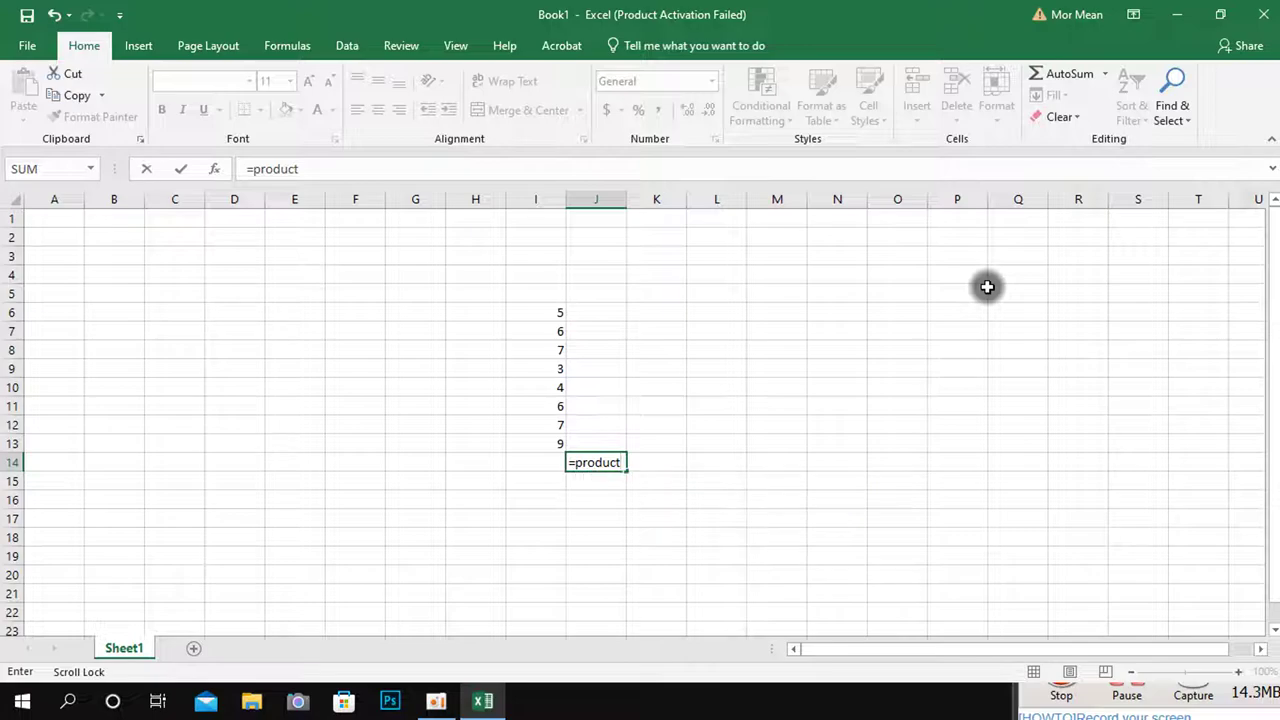
pyautogui.write('(')
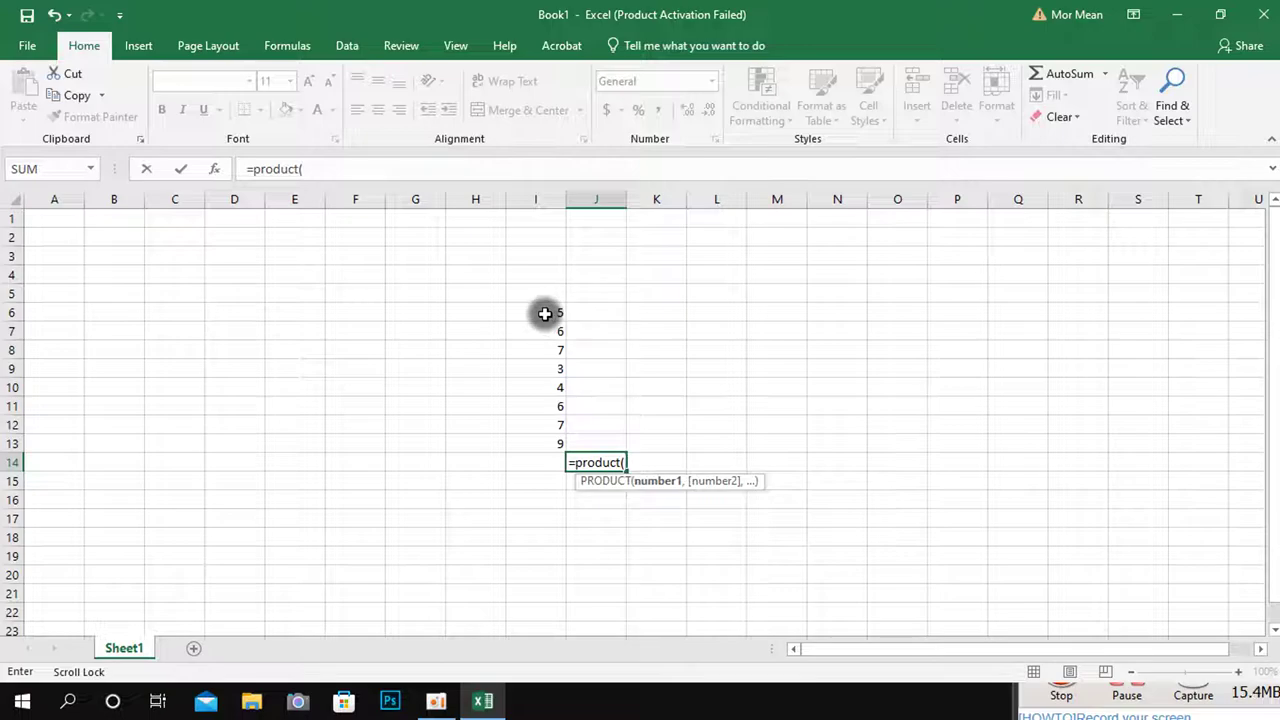
pyautogui.moveTo(544, 313); pyautogui.dragTo(553, 445)
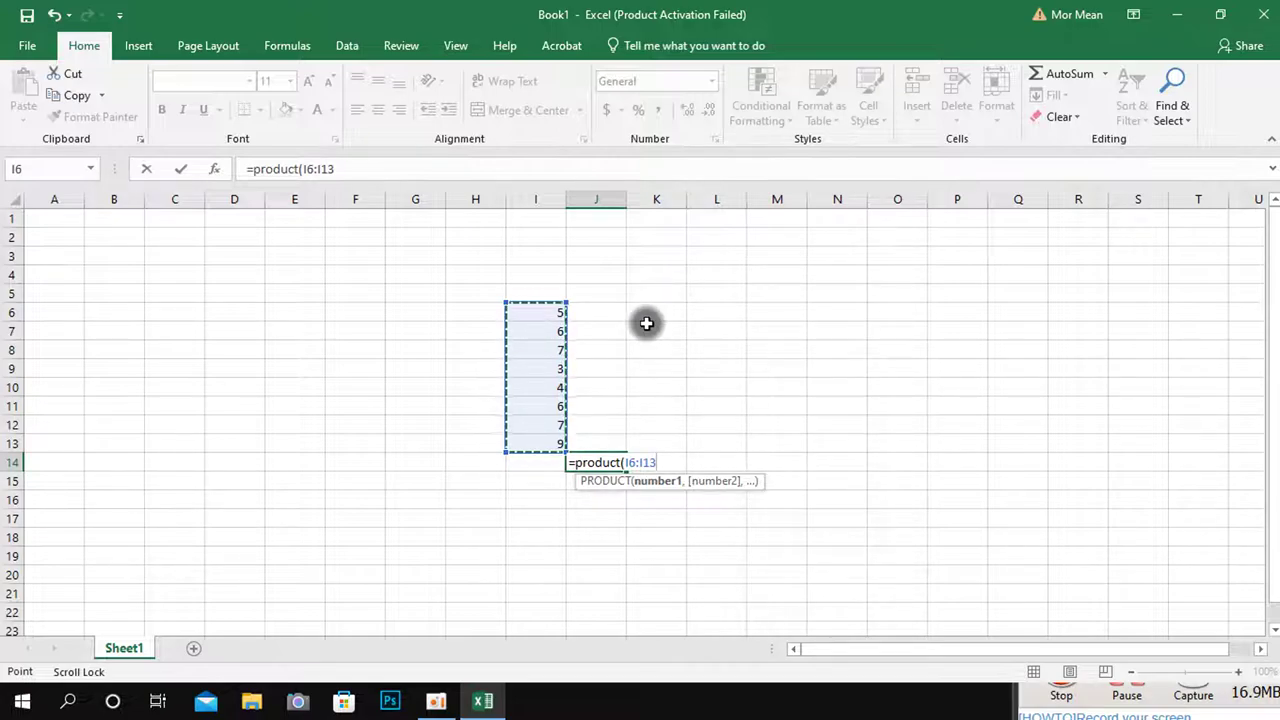
pyautogui.press('Return')
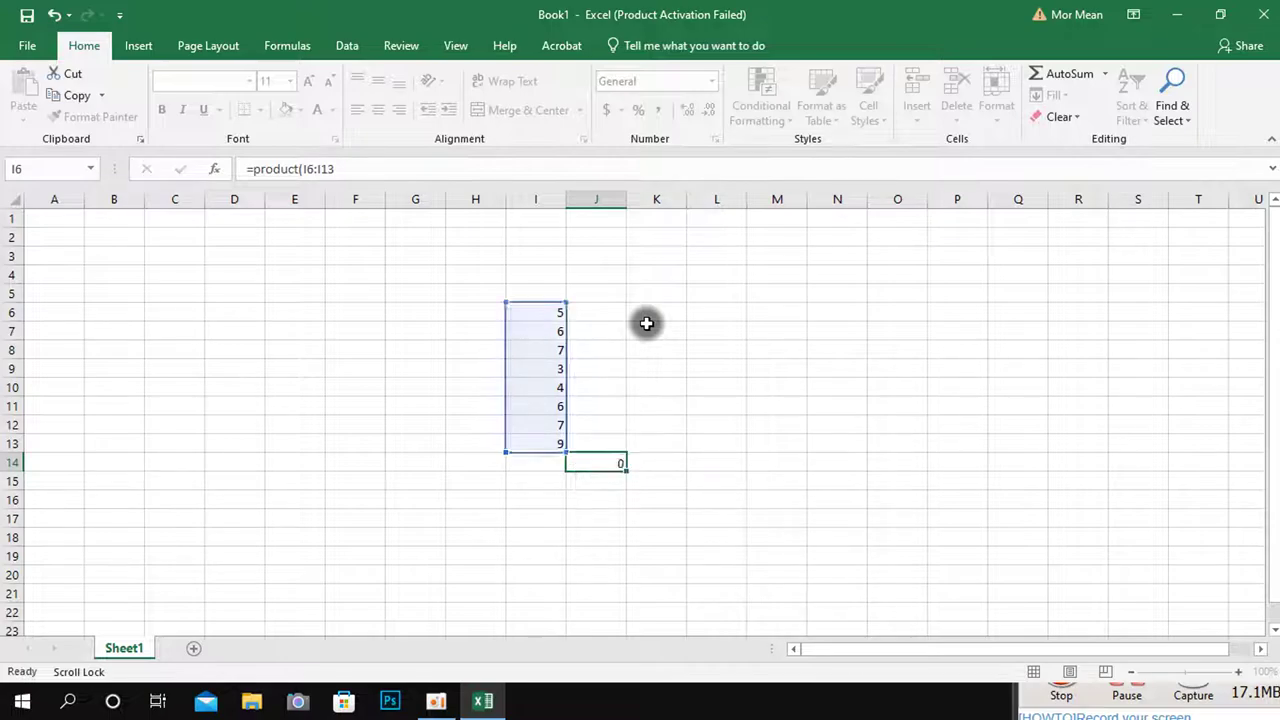
# - Delete the =product(I6:I13) formula from J14, leaving the cell blank
pyautogui.doubleClick(598, 462)
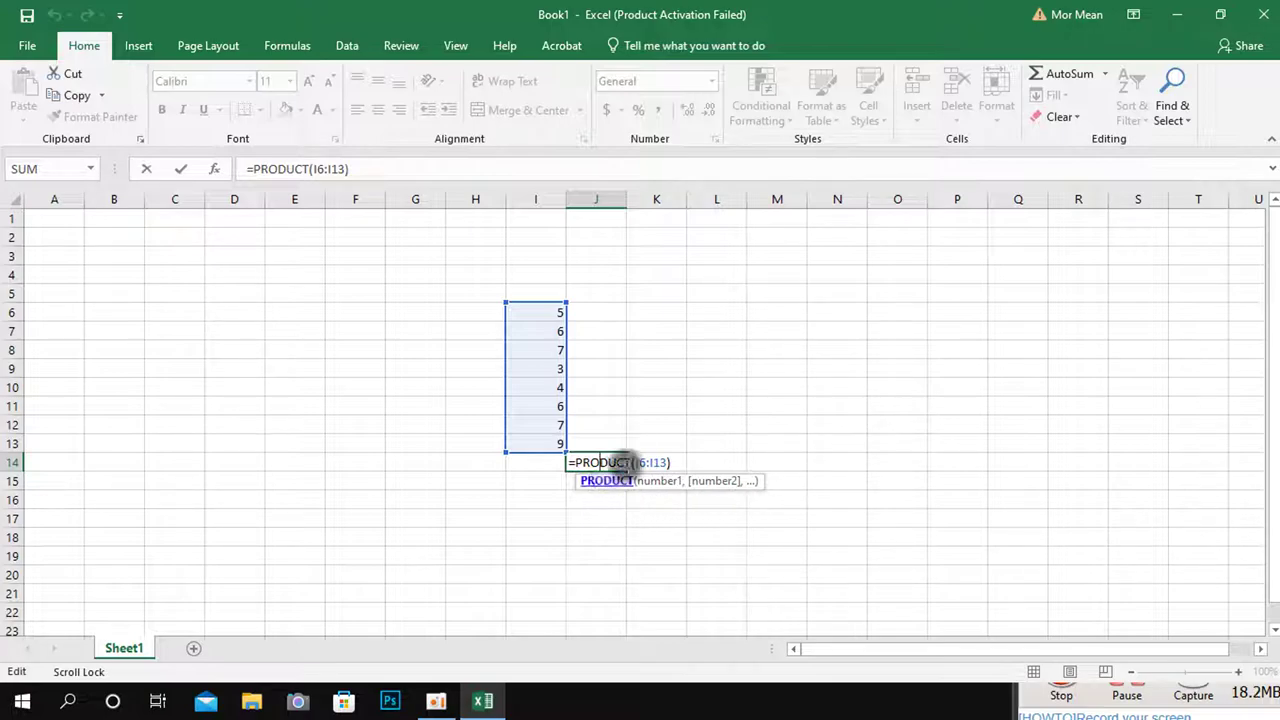
pyautogui.click(689, 348)
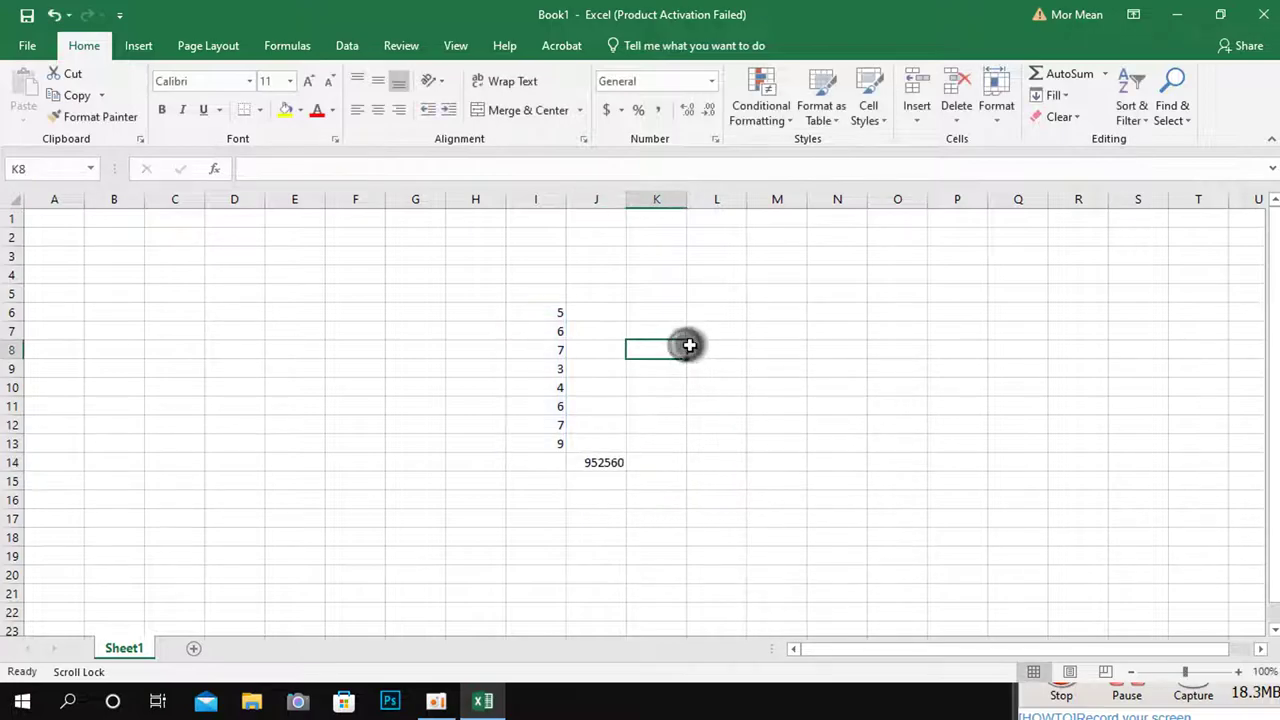
pyautogui.click(618, 463)
pyautogui.doubleClick(606, 461)
pyautogui.press('Escape')
pyautogui.doubleClick(612, 460)
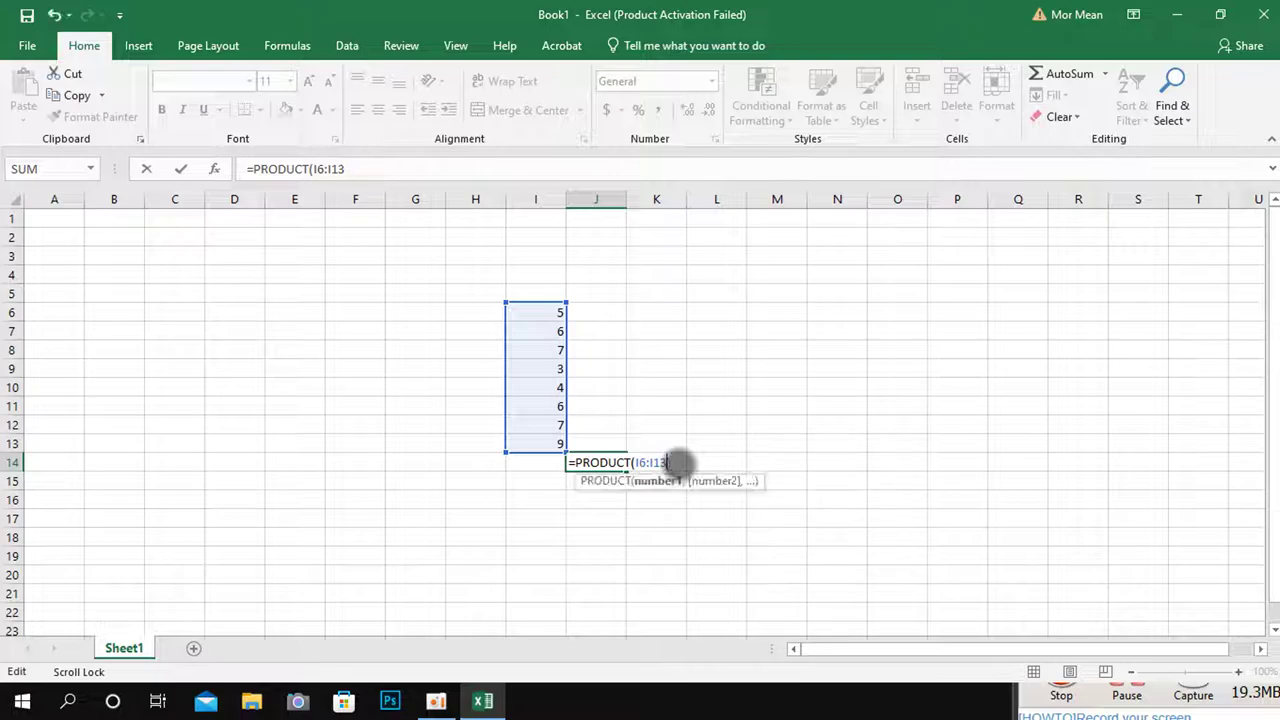
pyautogui.press('BackSpace')
pyautogui.press('BackSpace')
pyautogui.press('BackSpace')
pyautogui.press('Escape')
pyautogui.click(611, 512)
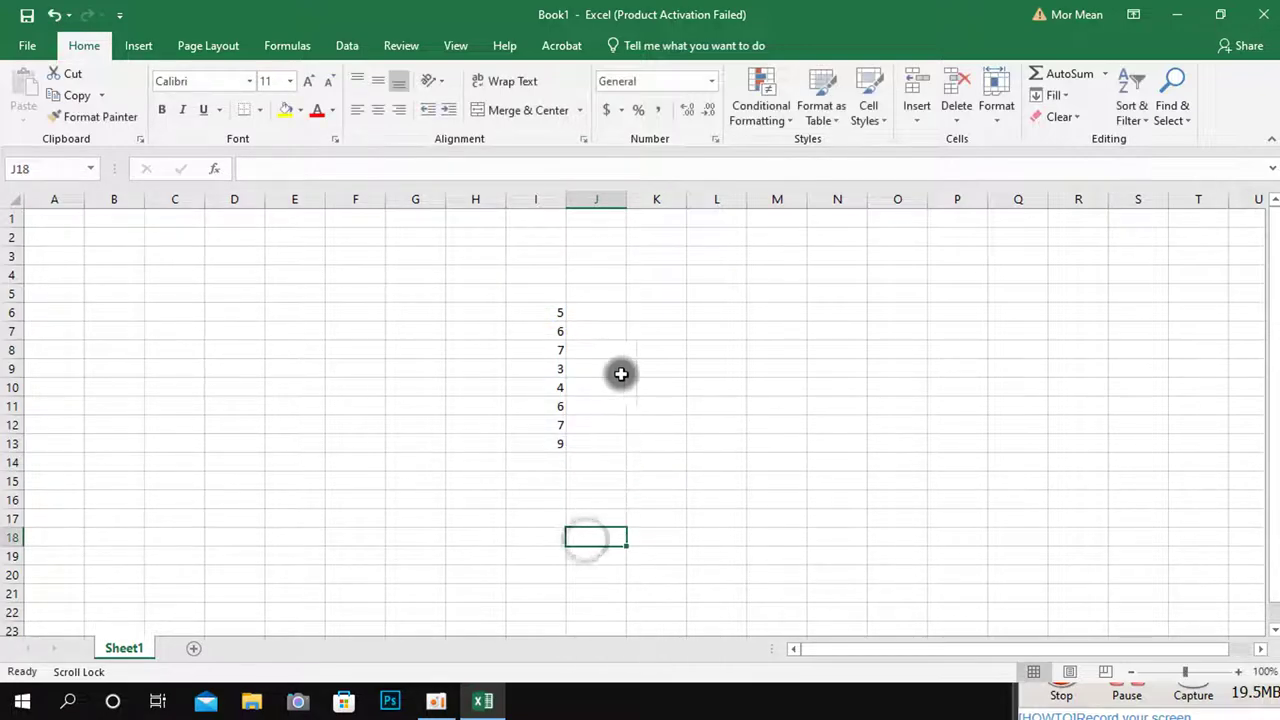
# - Select cell I9 and the block I5:J16 around the numbers
pyautogui.click(826, 292)
pyautogui.click(894, 290)
pyautogui.click(484, 295)
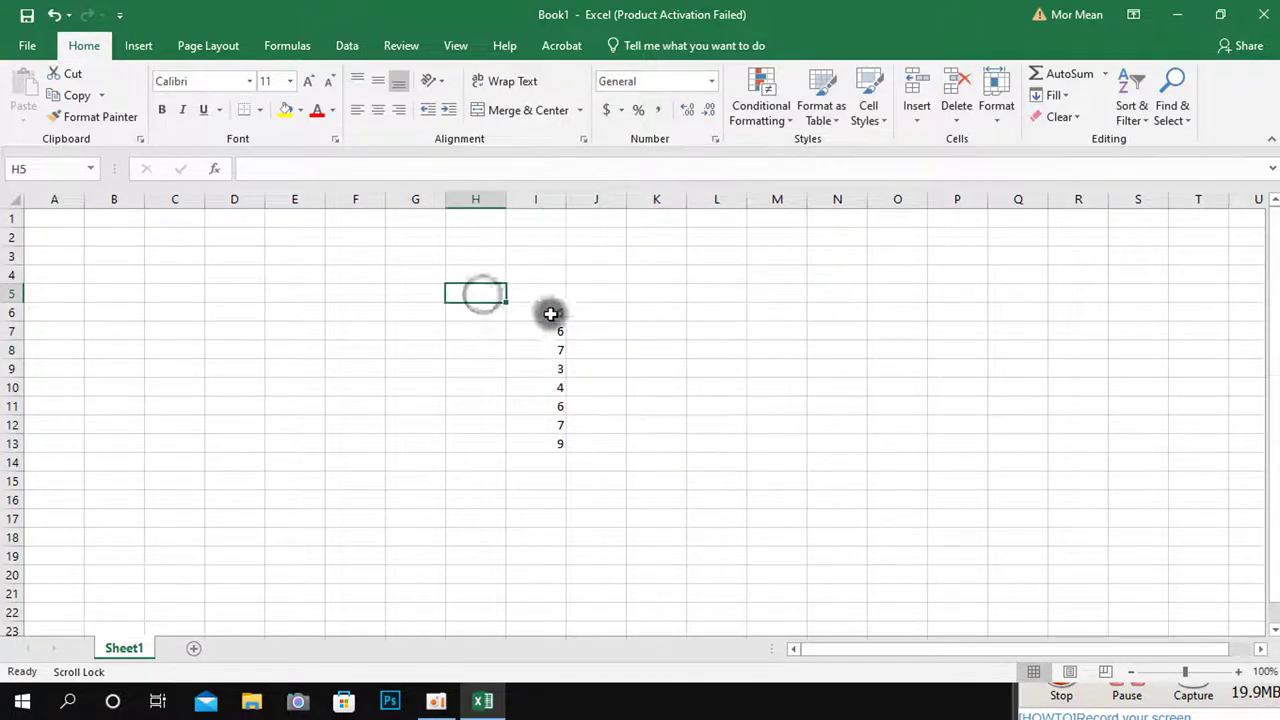
pyautogui.click(572, 313)
pyautogui.click(555, 326)
pyautogui.click(557, 367)
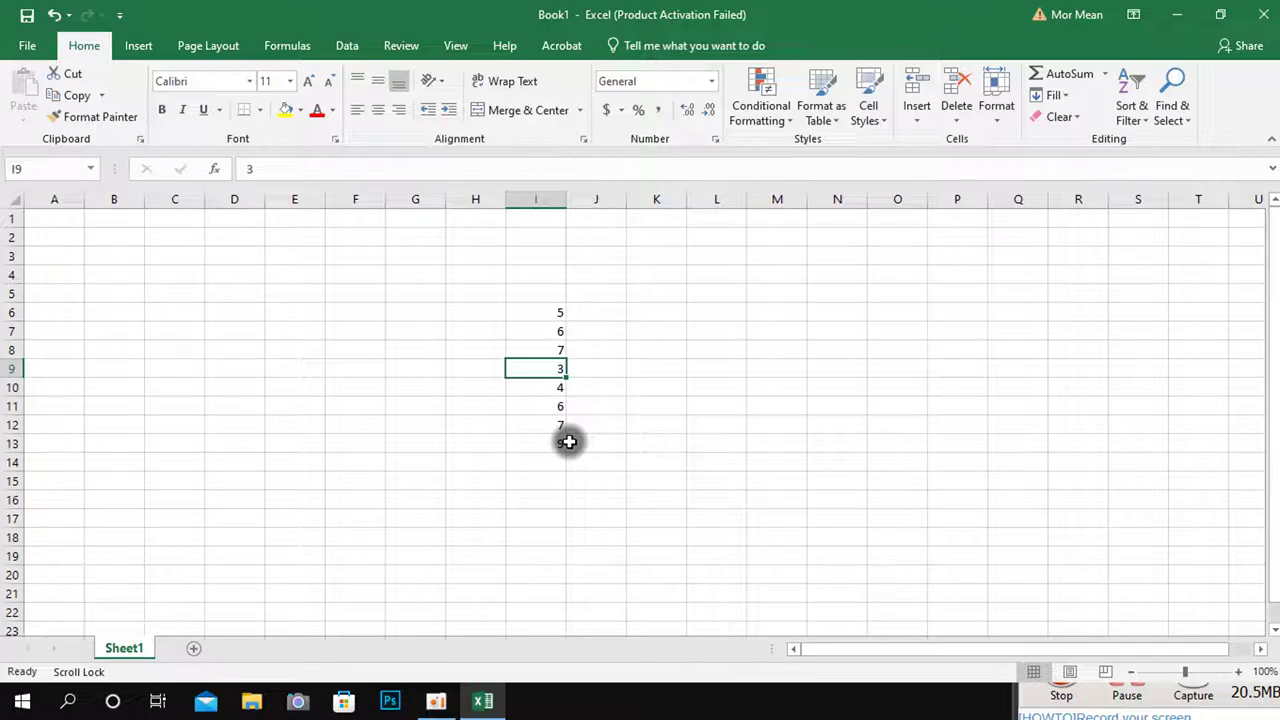
pyautogui.moveTo(555, 294); pyautogui.dragTo(593, 498)
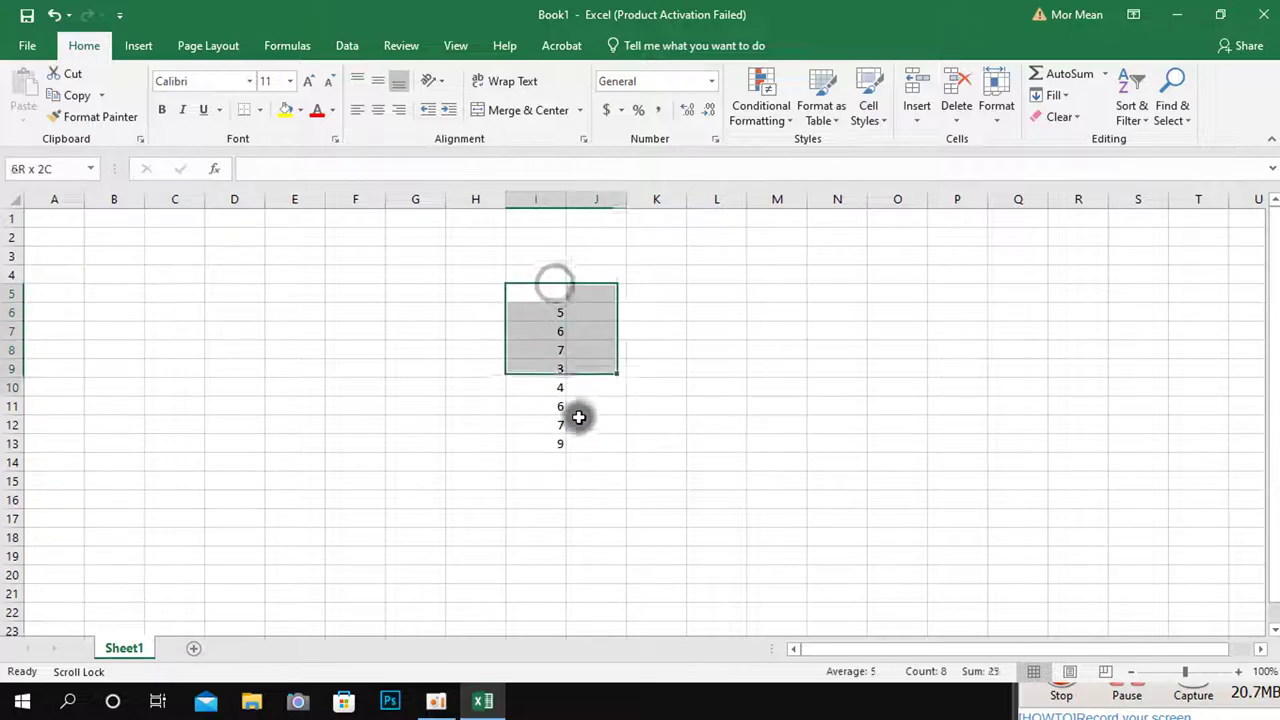
pyautogui.click(340, 255)
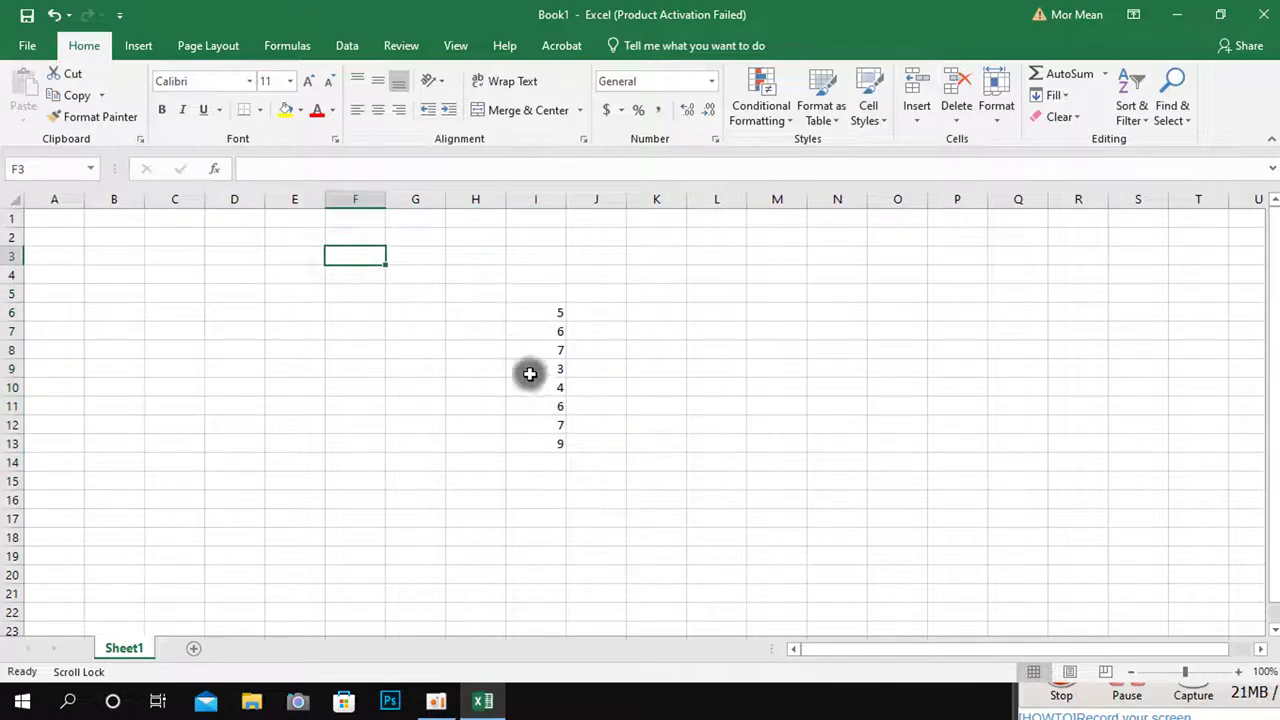
# - Select columns I and J from row 5 to 19, then close Excel without saving Book1
pyautogui.moveTo(557, 312)
pyautogui.mouseDown()
pyautogui.moveTo(561, 349)
pyautogui.moveTo(557, 318)
pyautogui.mouseUp()
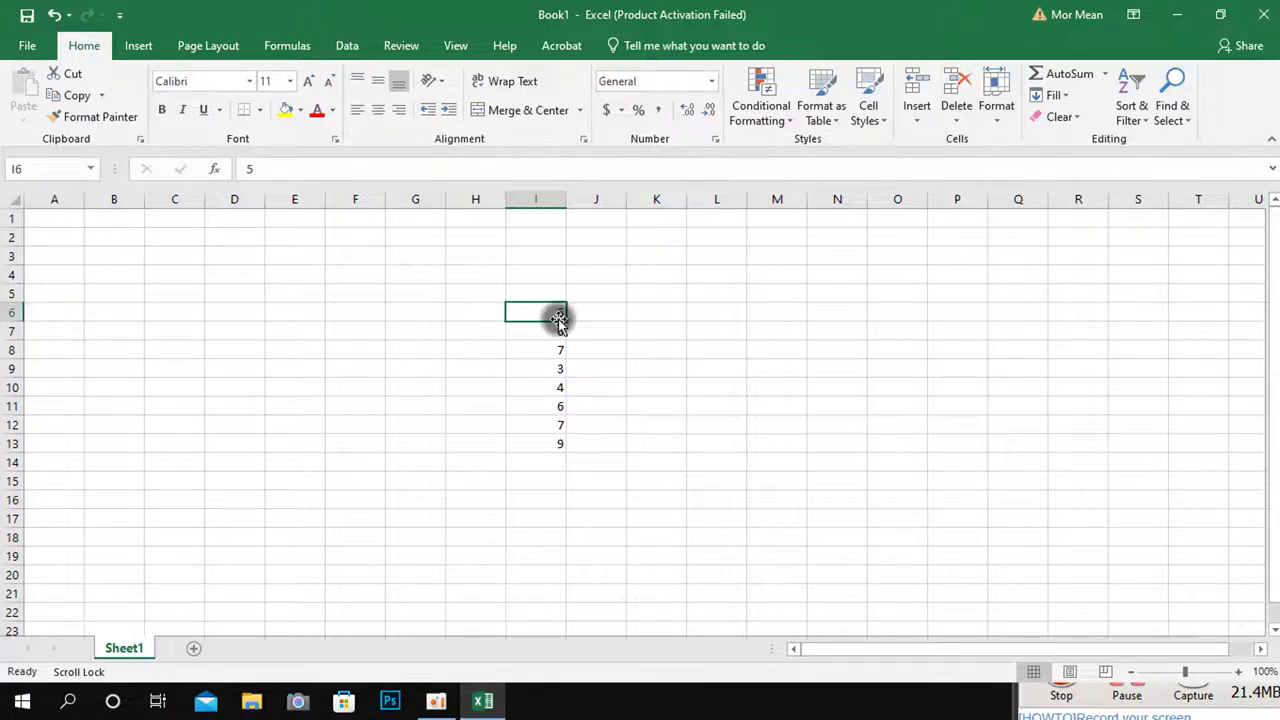
pyautogui.moveTo(600, 430); pyautogui.dragTo(605, 558)
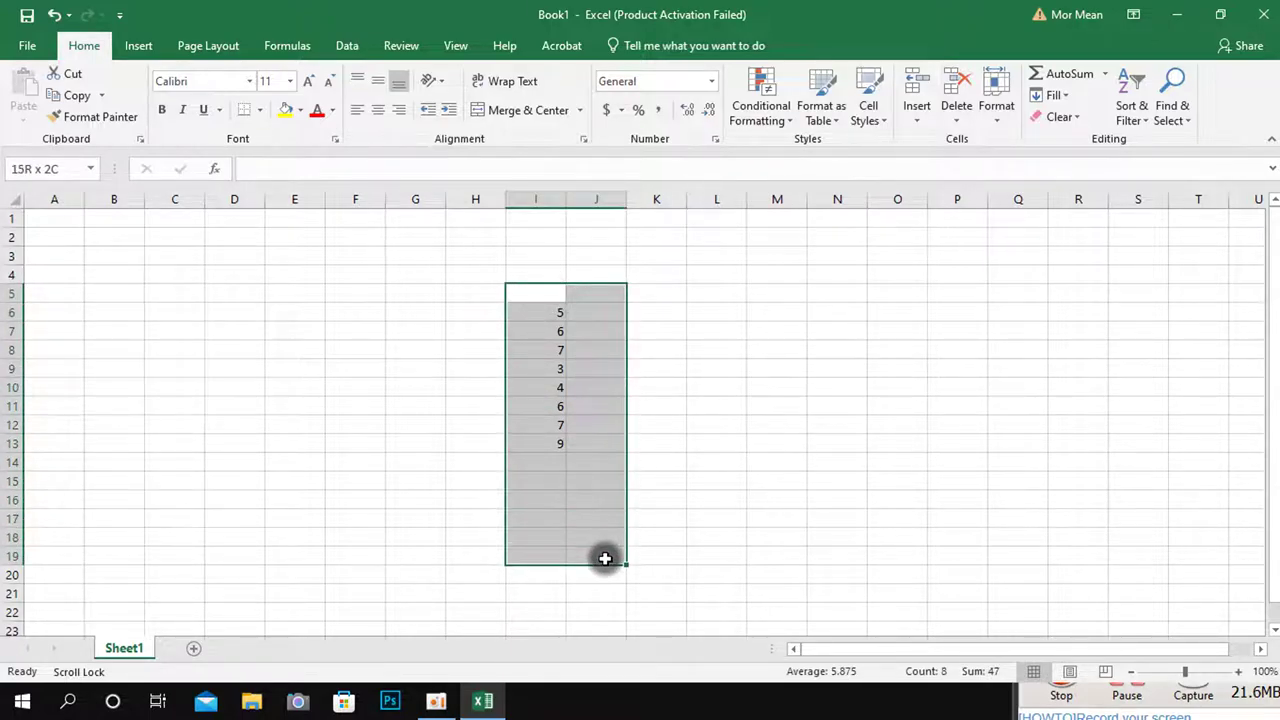
pyautogui.press('BackSpace')
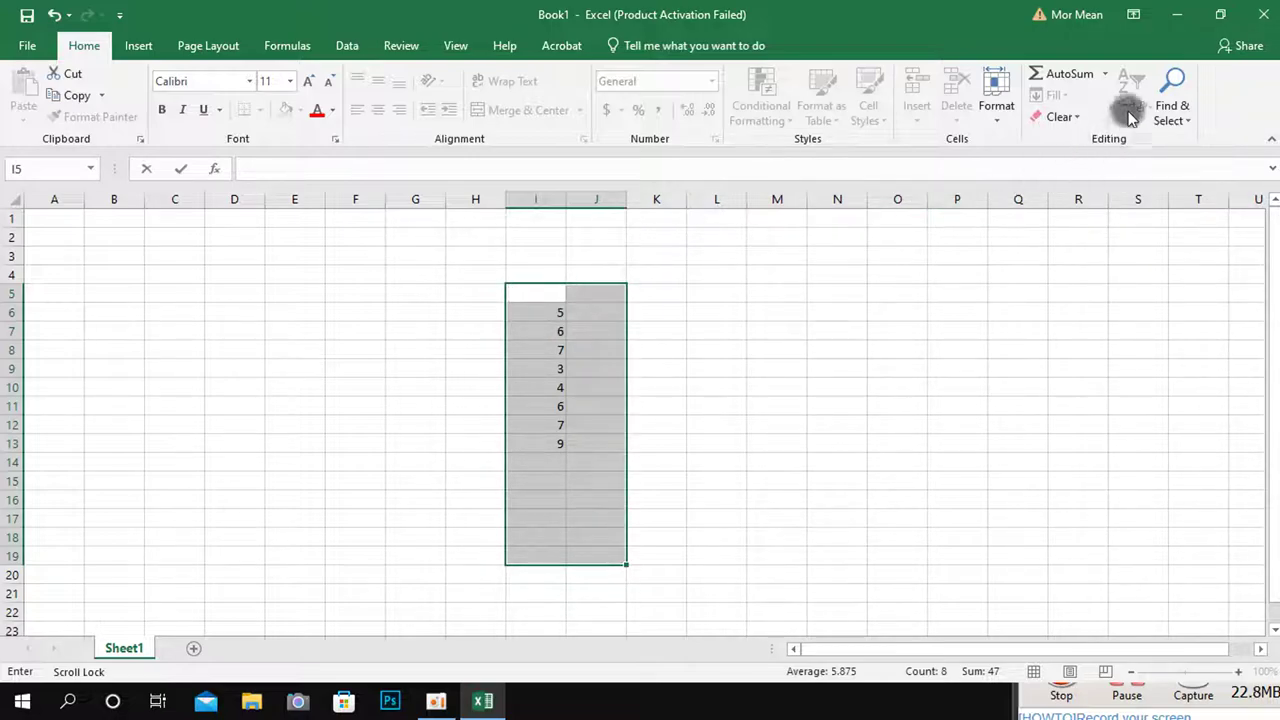
pyautogui.click(1262, 20)
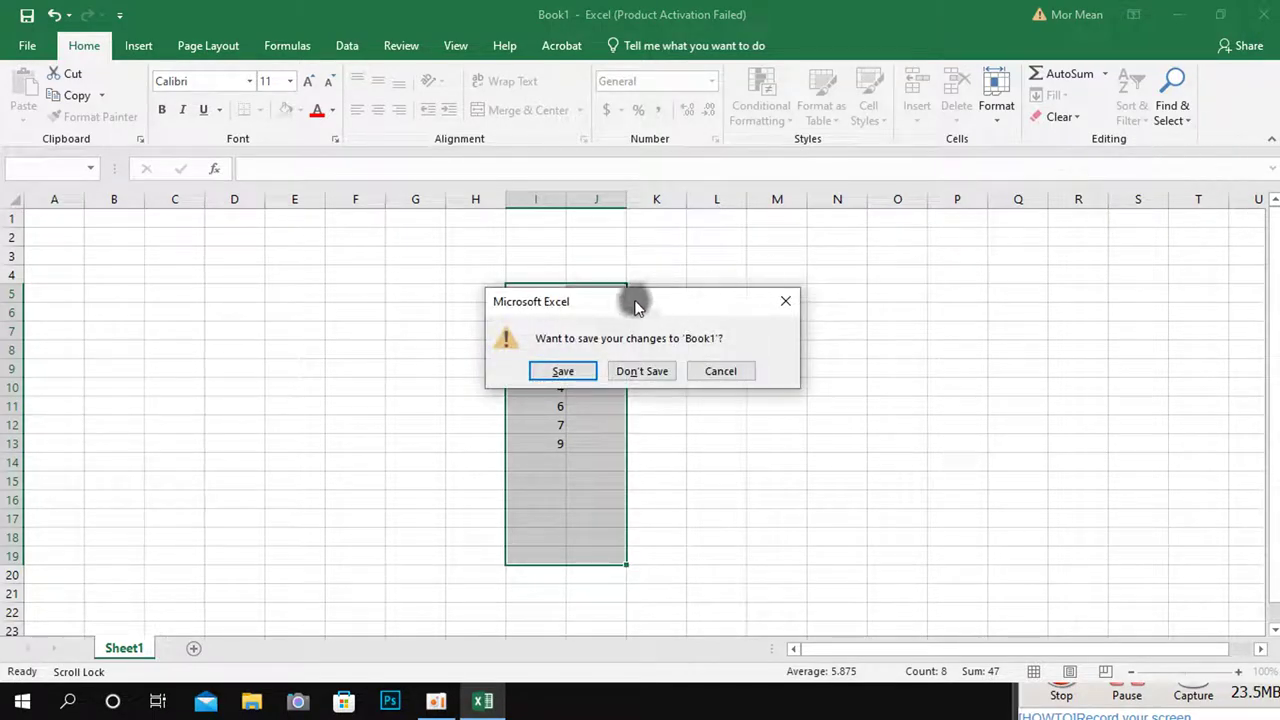